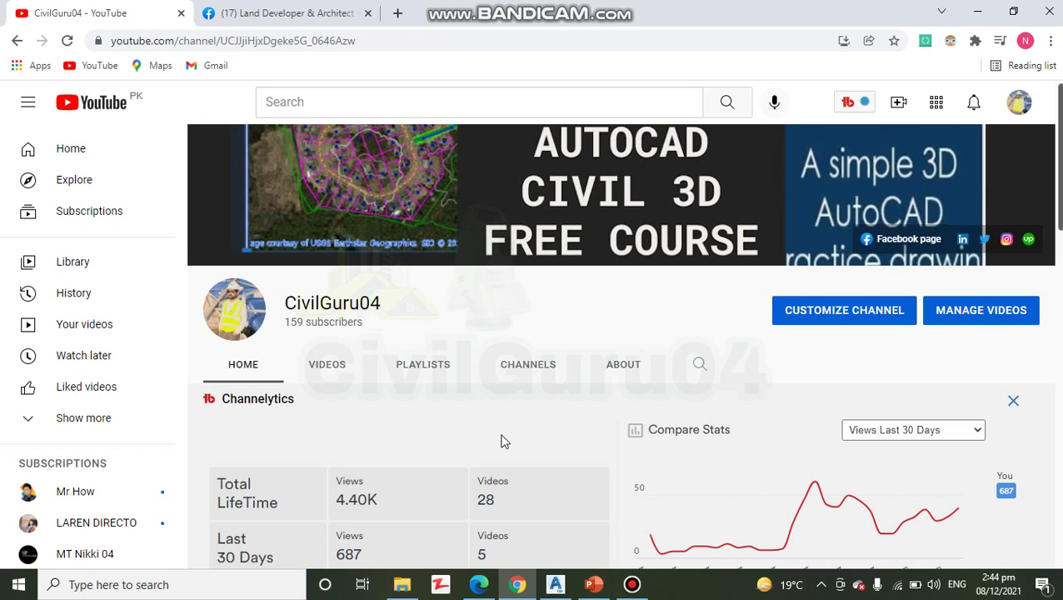
# Look over the Land Developer & Architect Designer Facebook page and the CivilGuru04 YouTube channel page
pyautogui.click(284, 12)
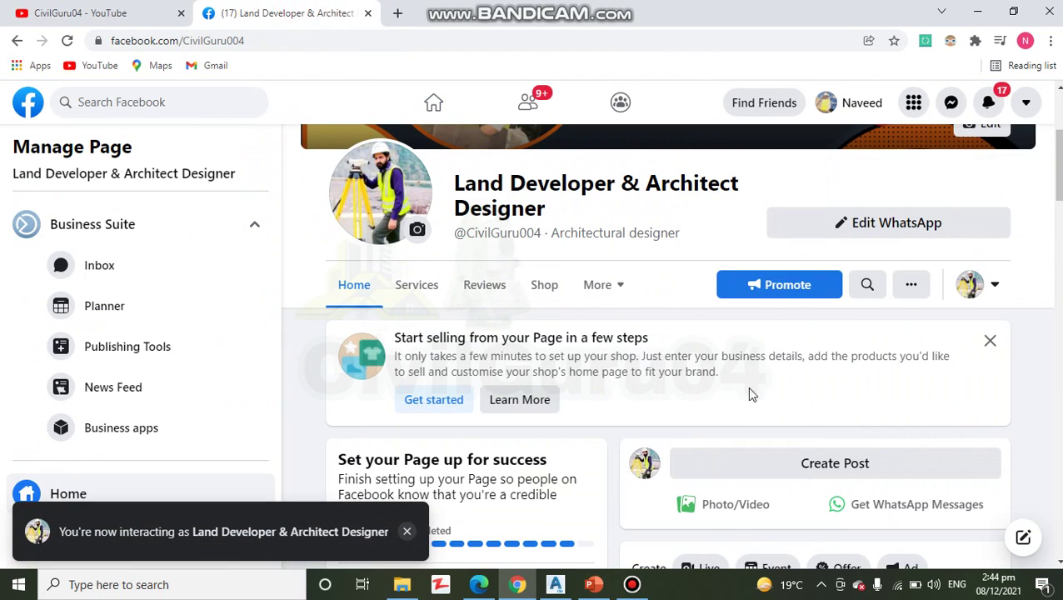
pyautogui.scroll(1, 773, 371)
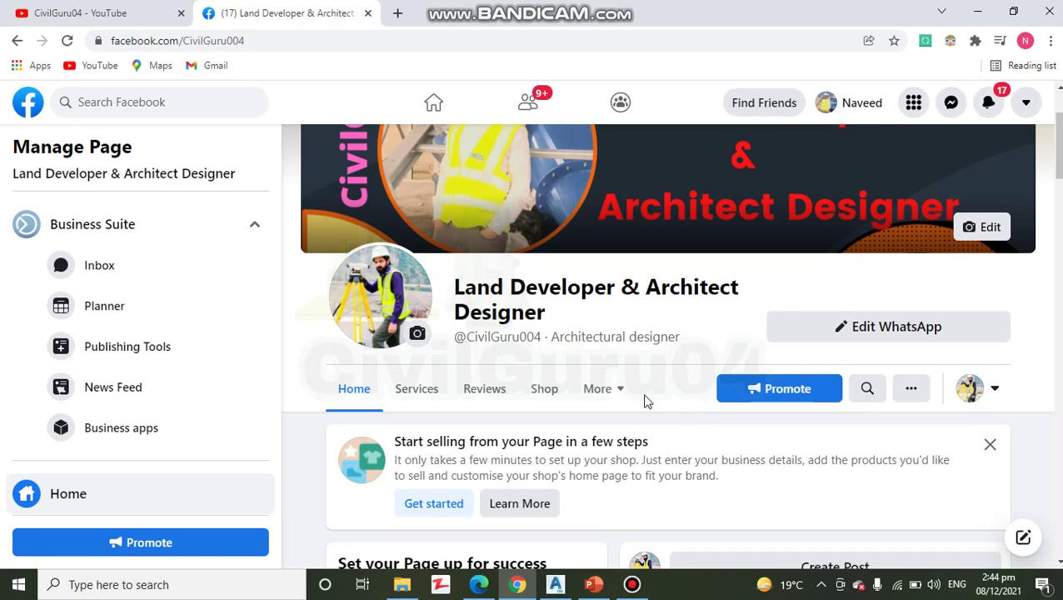
pyautogui.scroll(-1, 637, 386)
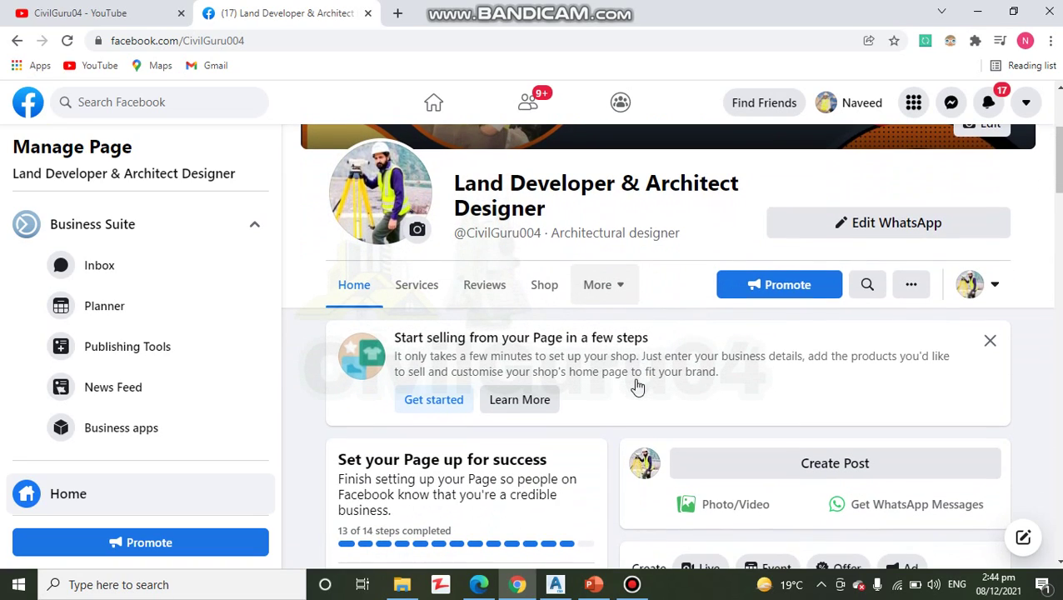
pyautogui.click(88, 10)
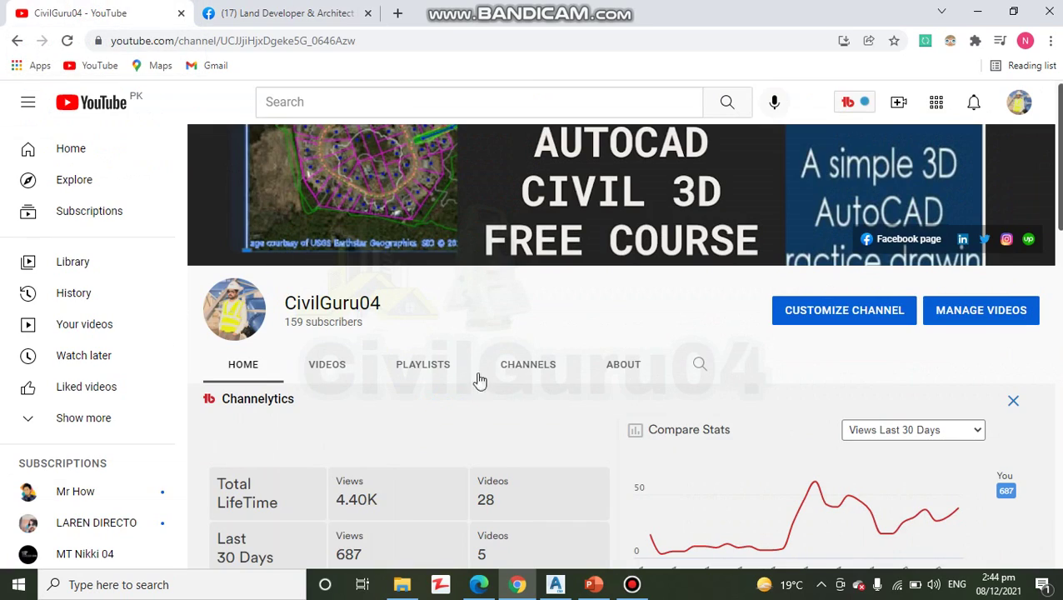
pyautogui.scroll(-4, 604, 411)
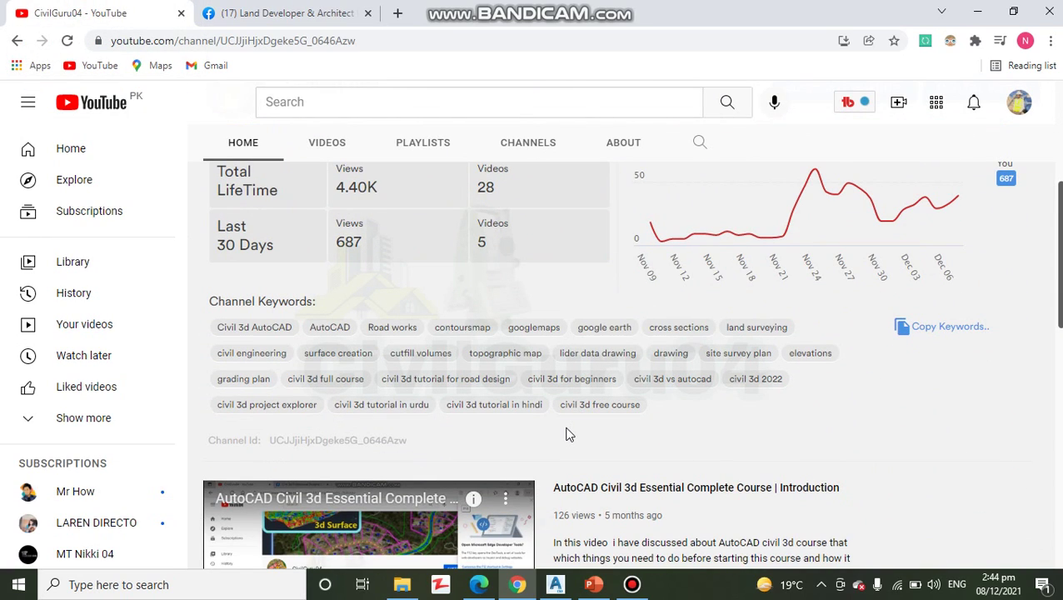
pyautogui.scroll(-4, 566, 430)
pyautogui.scroll(7, 564, 429)
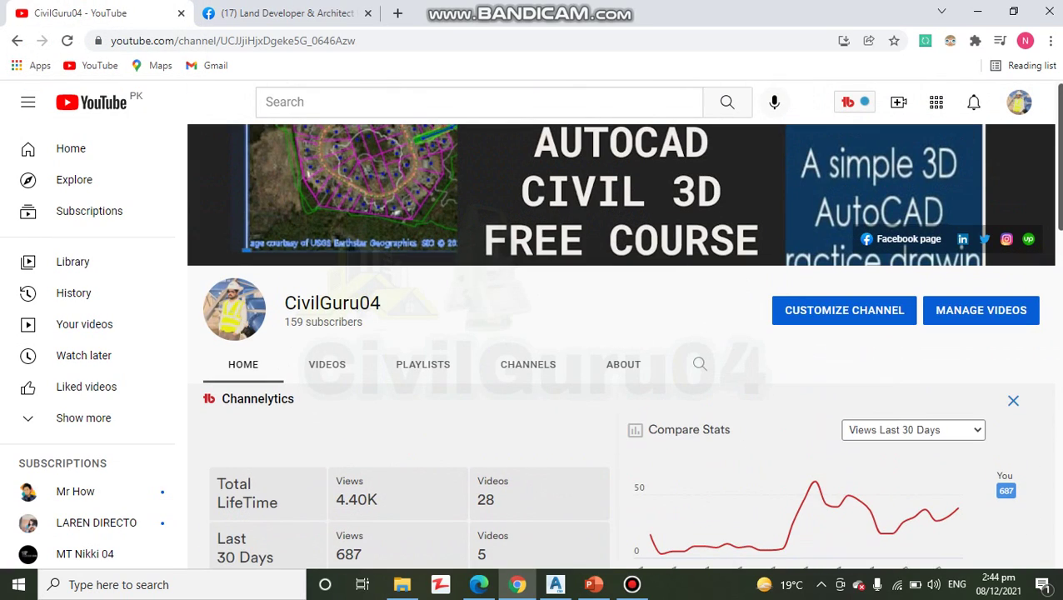
# Switch to Autodesk Civil 3D and look over the road and lot layout in the 0329-C- drawing
pyautogui.click(977, 12)
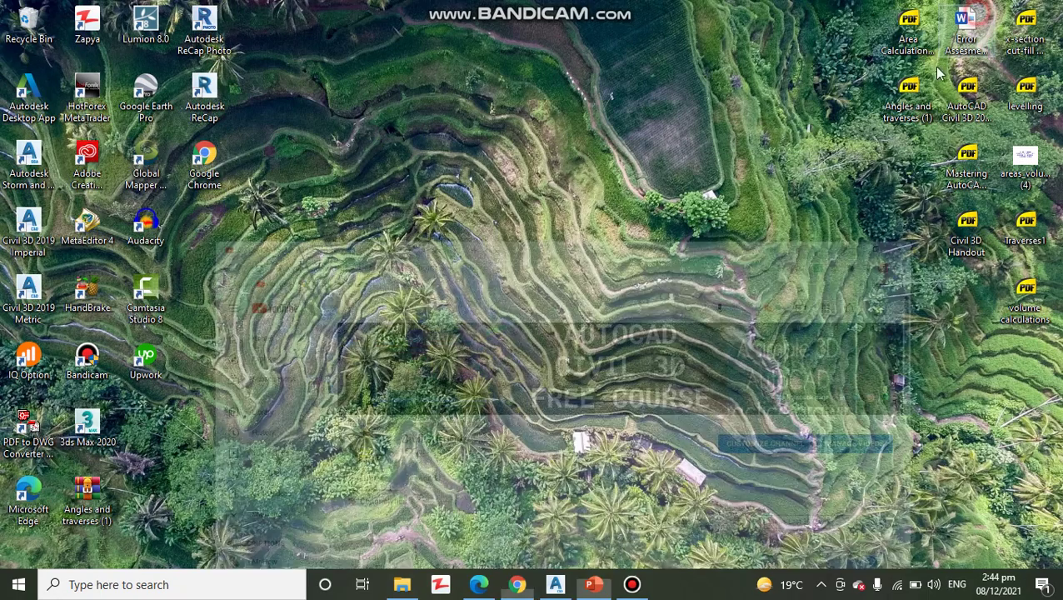
pyautogui.click(555, 585)
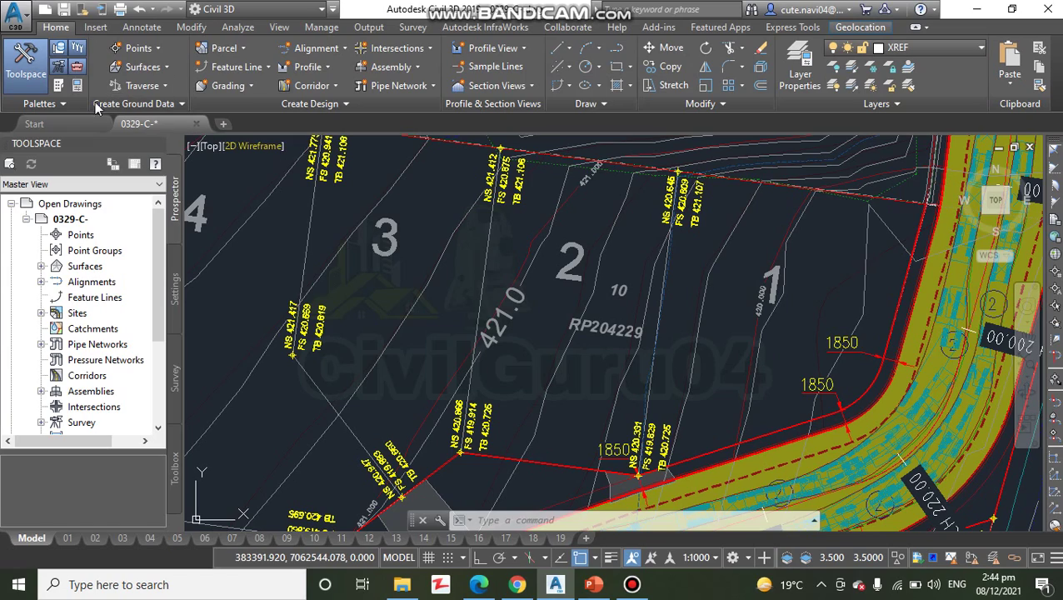
pyautogui.click(14, 15)
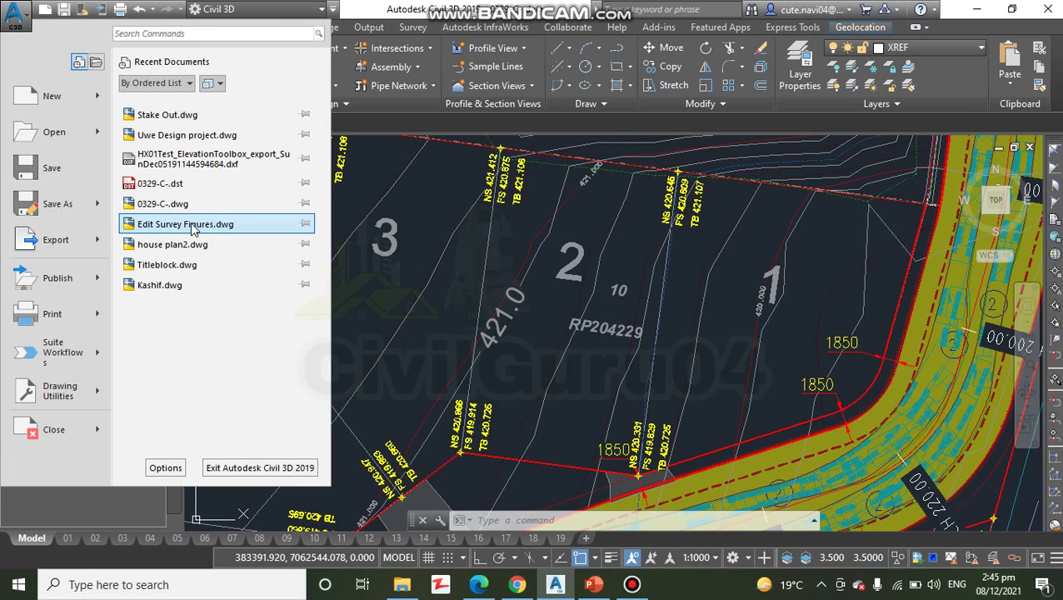
pyautogui.press('Escape')
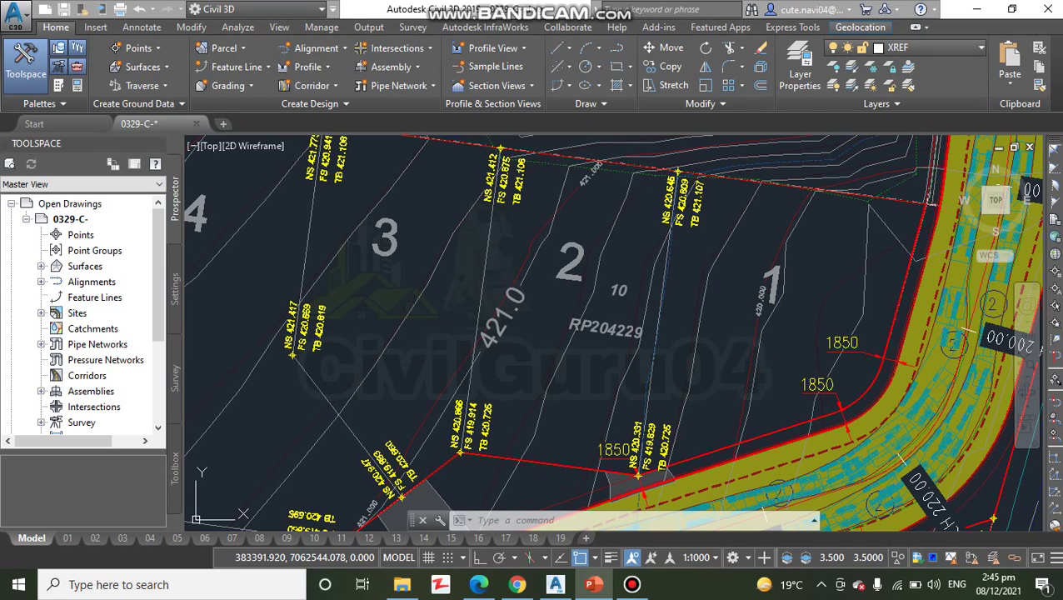
pyautogui.scroll(-5, 526, 301)
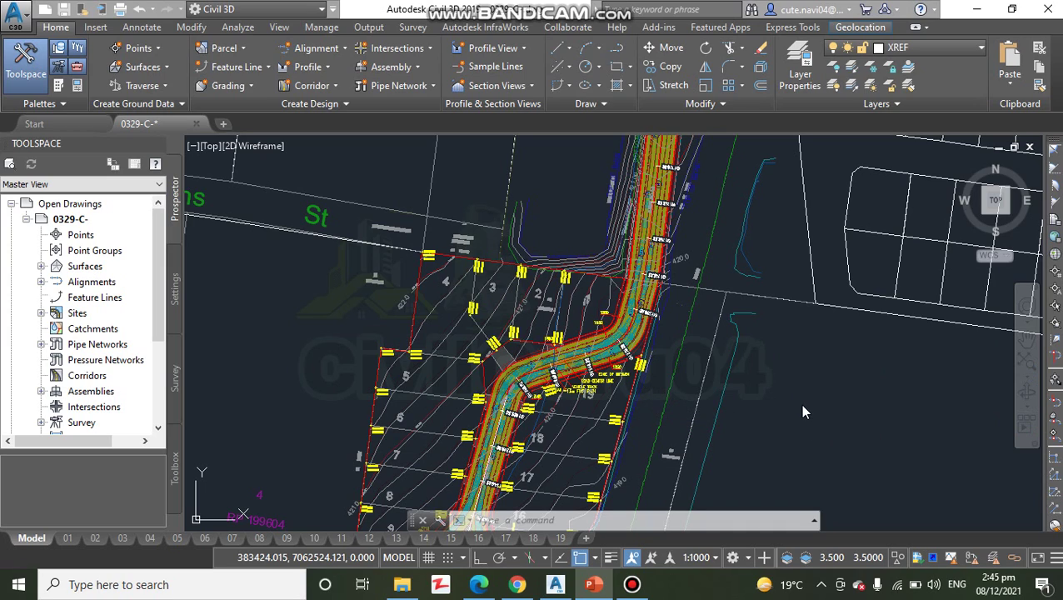
pyautogui.scroll(-4, 744, 412)
pyautogui.scroll(5, 696, 343)
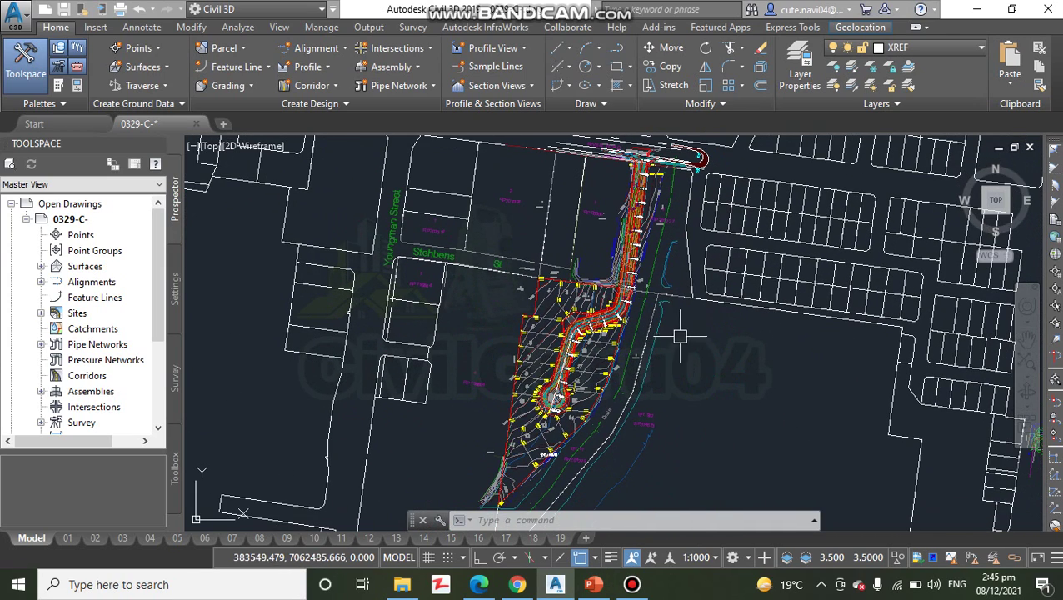
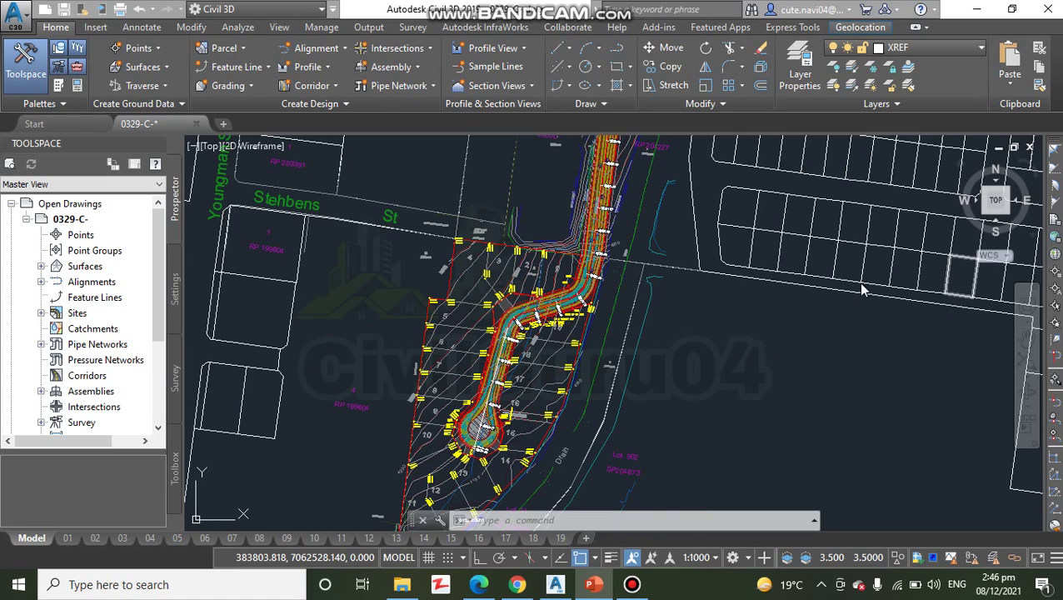
# Try to open Stake Out.dwg from the default Chapter 03 path, and bring up the drawing file selection dialog
pyautogui.click(10, 17)
pyautogui.click(53, 134)
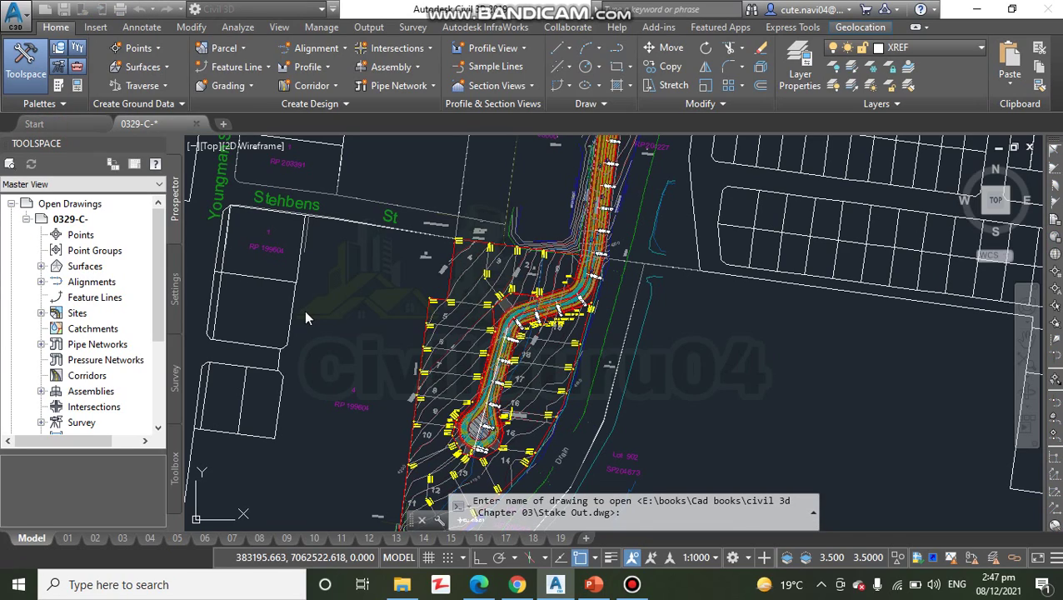
pyautogui.press('Return')
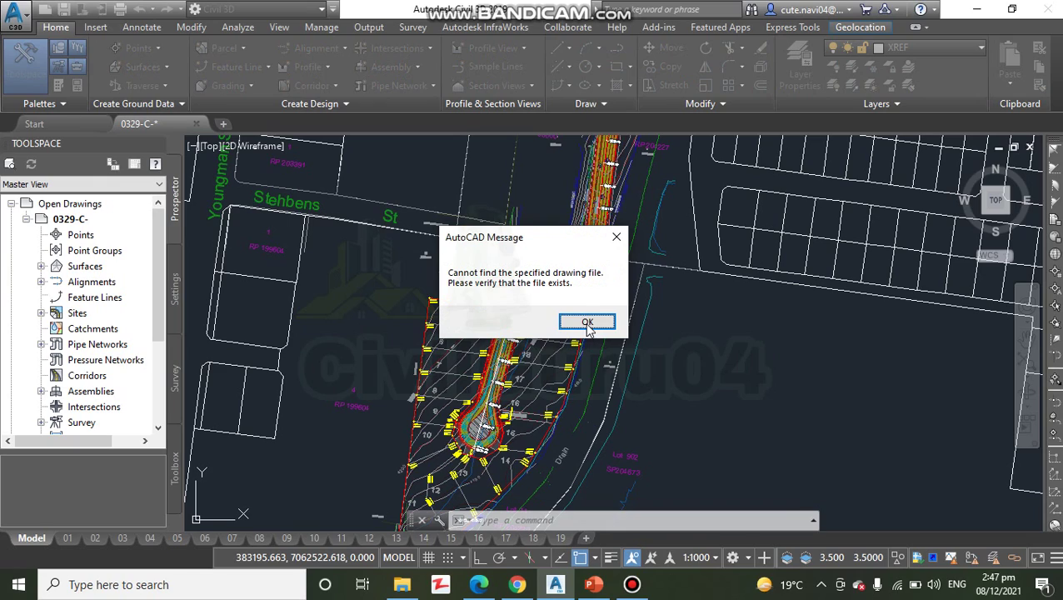
pyautogui.click(597, 323)
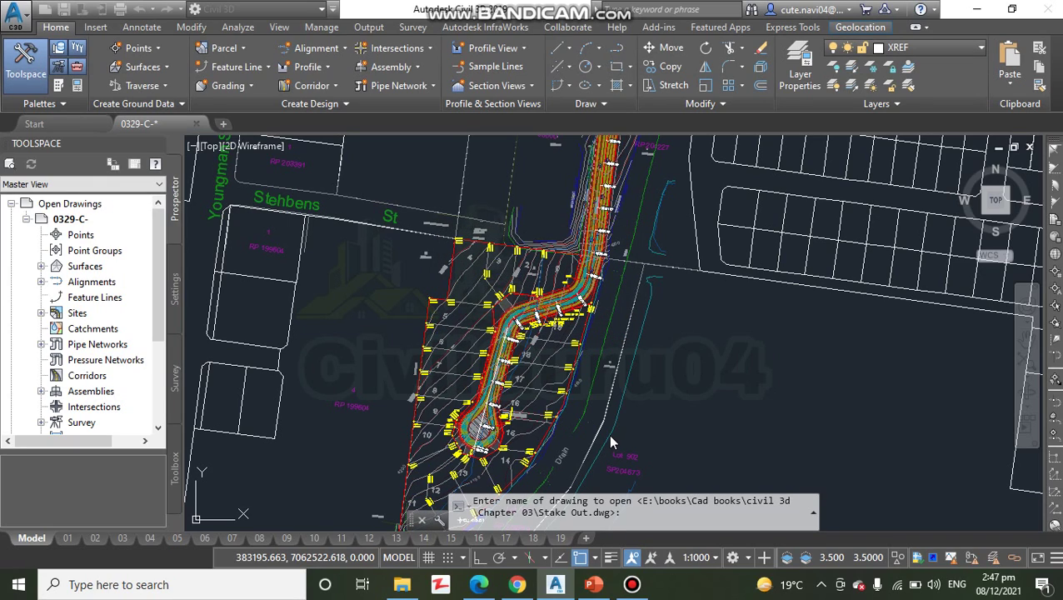
pyautogui.write('~')
pyautogui.press('Return')
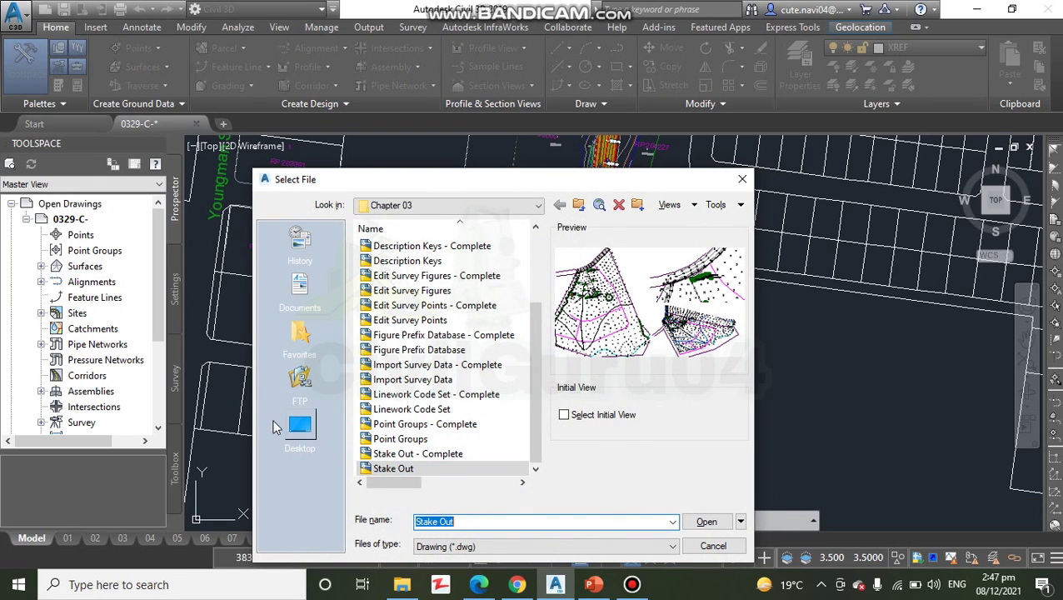
# Open the Stake Out drawing from New Volume (D:) and dismiss the previous-version notice
pyautogui.click(301, 428)
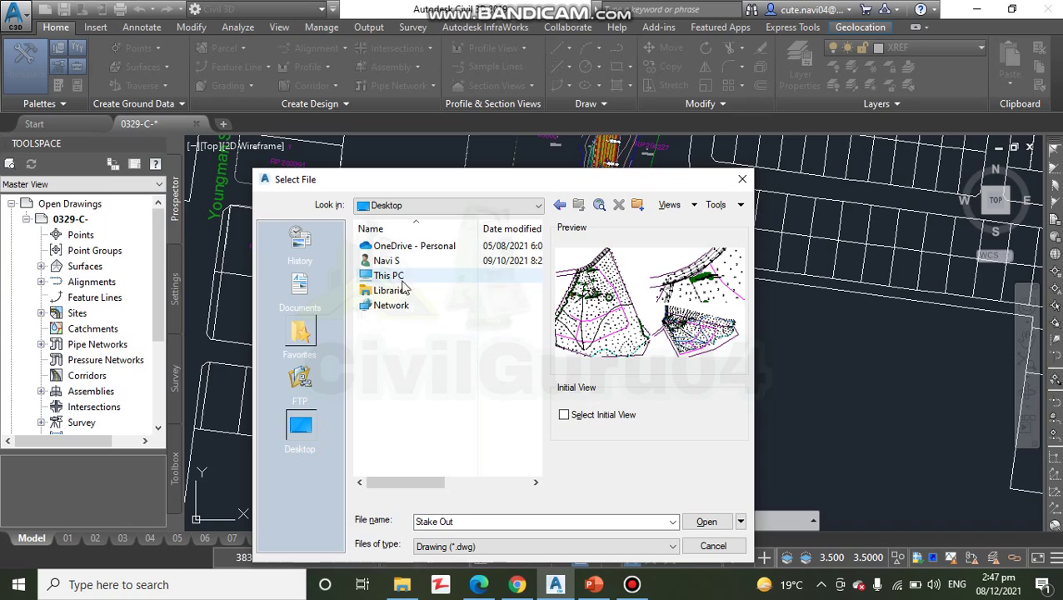
pyautogui.doubleClick(402, 275)
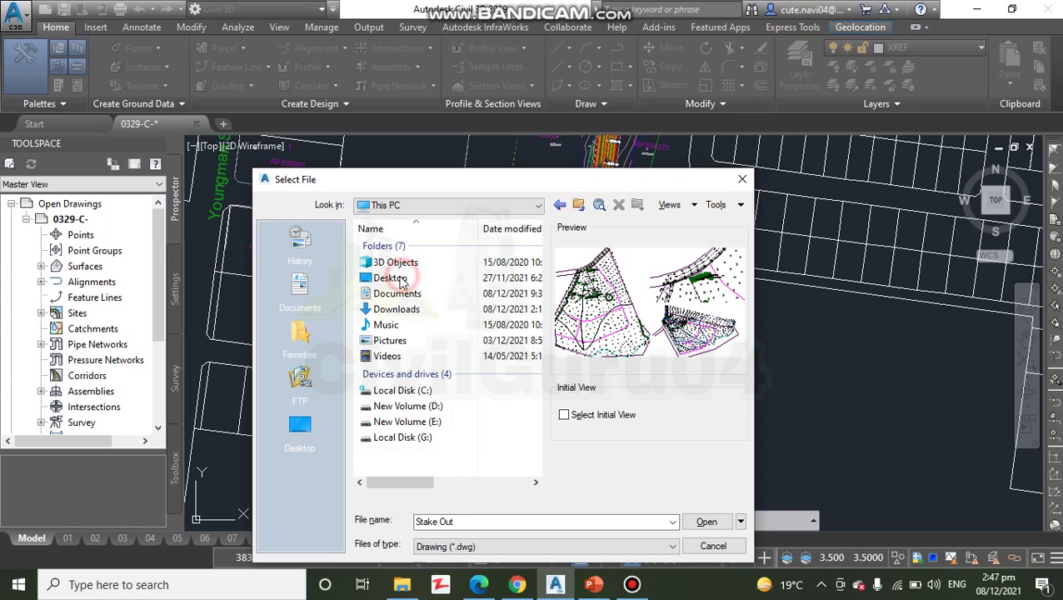
pyautogui.doubleClick(415, 408)
pyautogui.click(399, 351)
pyautogui.click(707, 521)
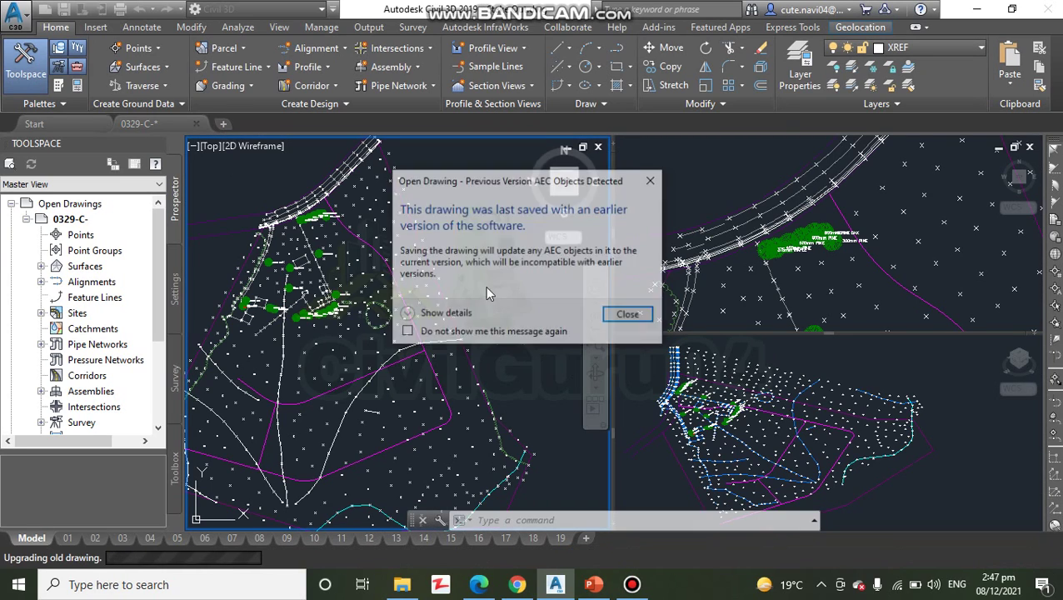
pyautogui.click(652, 180)
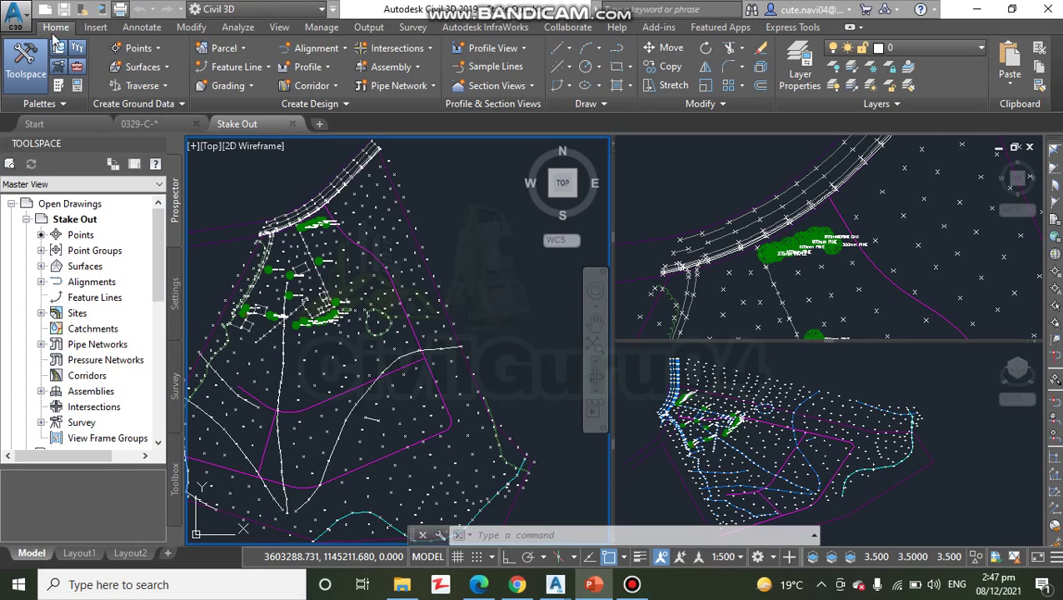
# Start importing points from a file, using the PNEZD (comma delimited) point file format
pyautogui.click(97, 28)
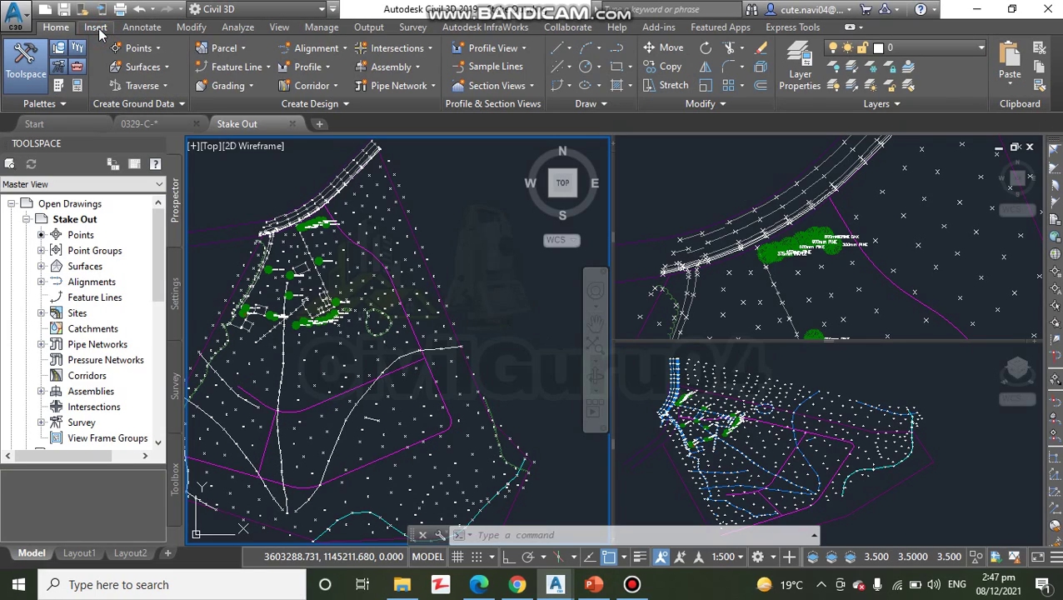
pyautogui.click(98, 27)
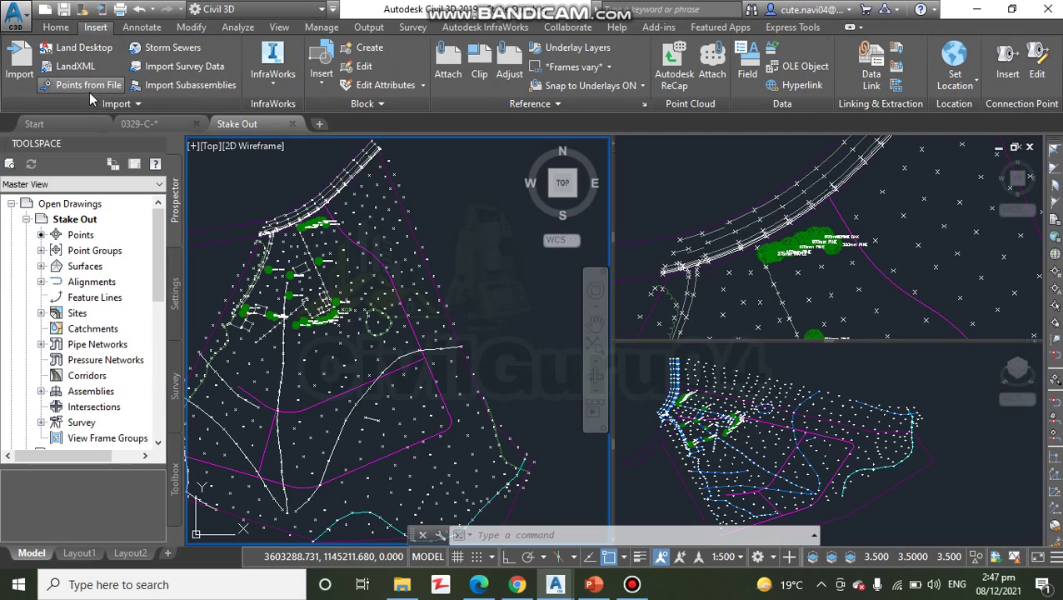
pyautogui.click(83, 88)
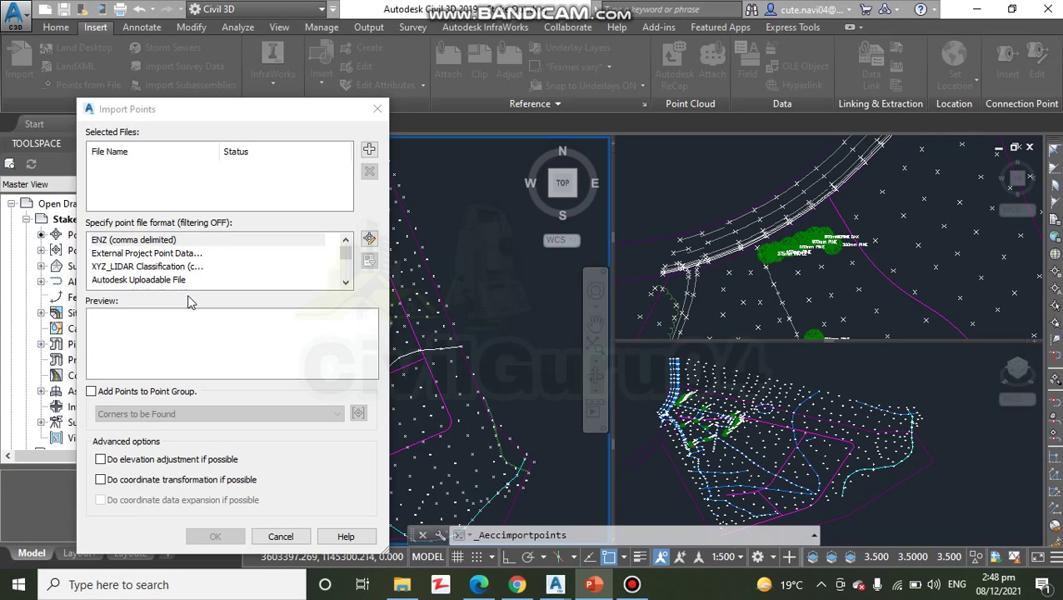
pyautogui.scroll(-5, 183, 279)
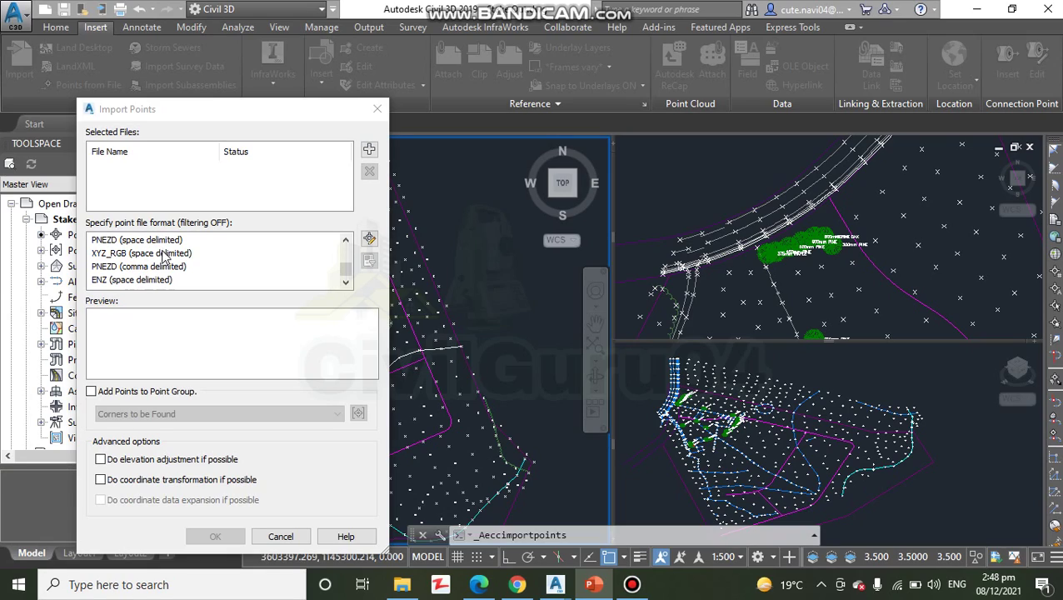
pyautogui.click(117, 267)
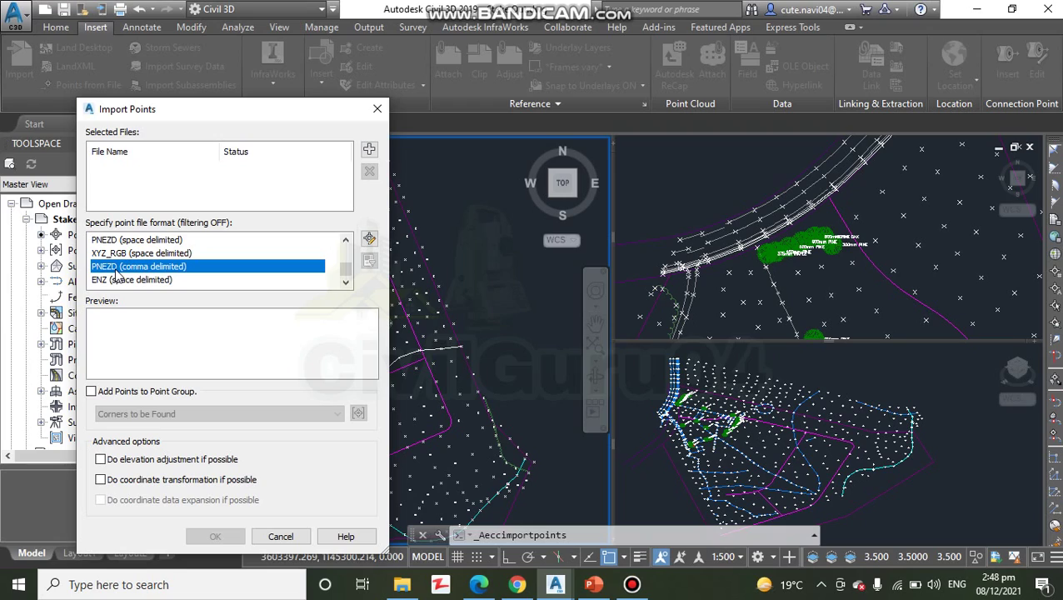
# Add the Found Corners text file from New Volume (D:) as the source file for the point import
pyautogui.click(369, 150)
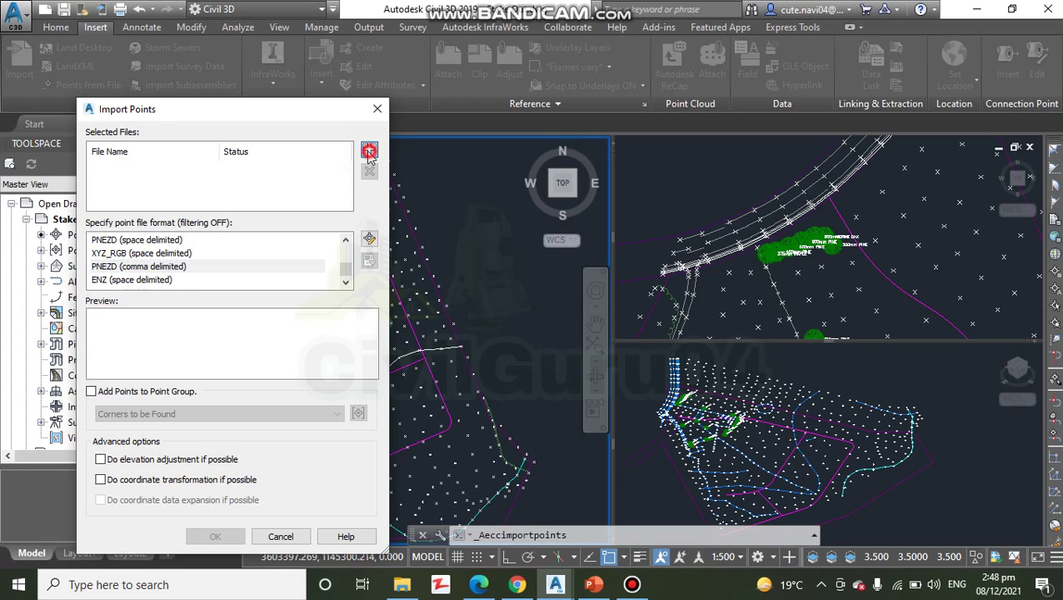
pyautogui.click(53, 288)
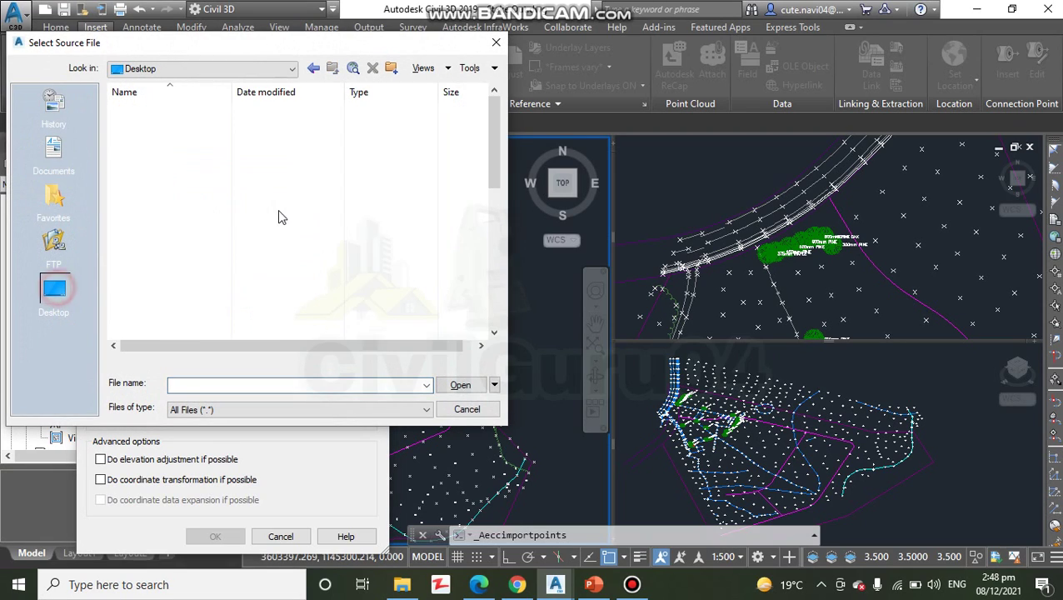
pyautogui.doubleClick(138, 145)
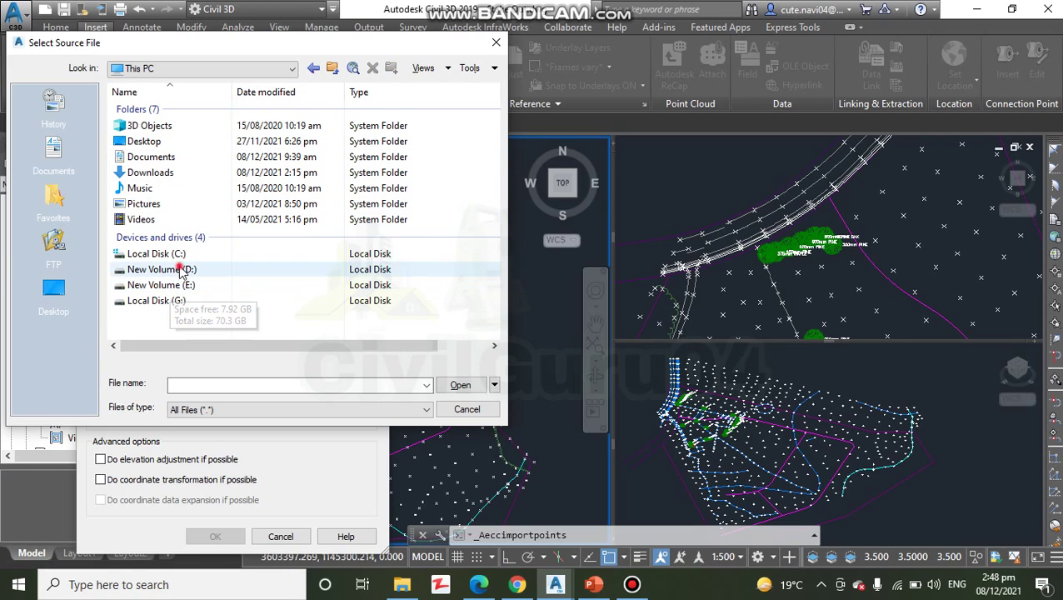
pyautogui.doubleClick(158, 270)
pyautogui.click(154, 243)
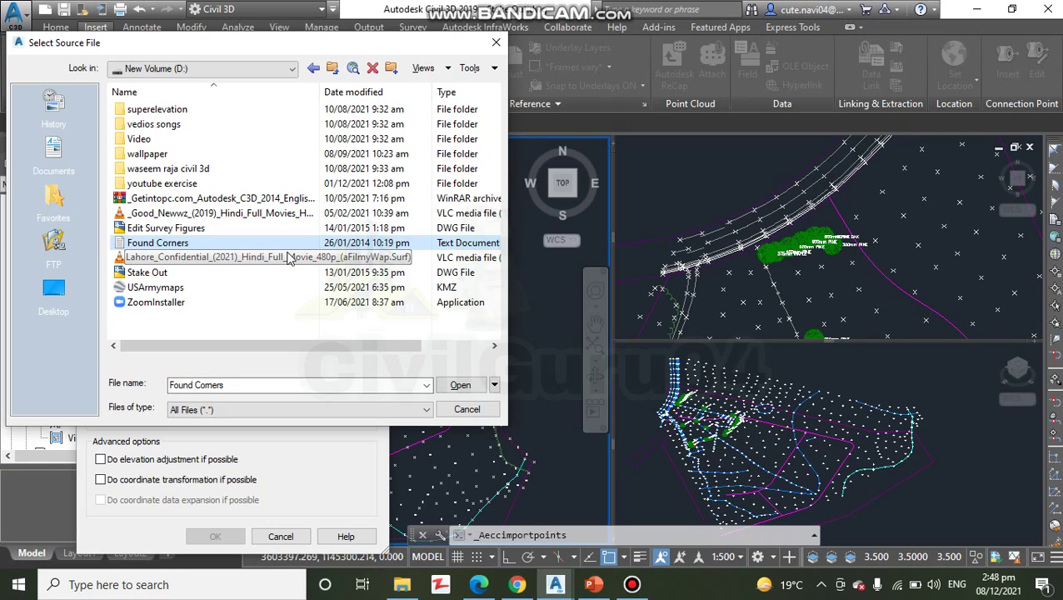
pyautogui.click(369, 409)
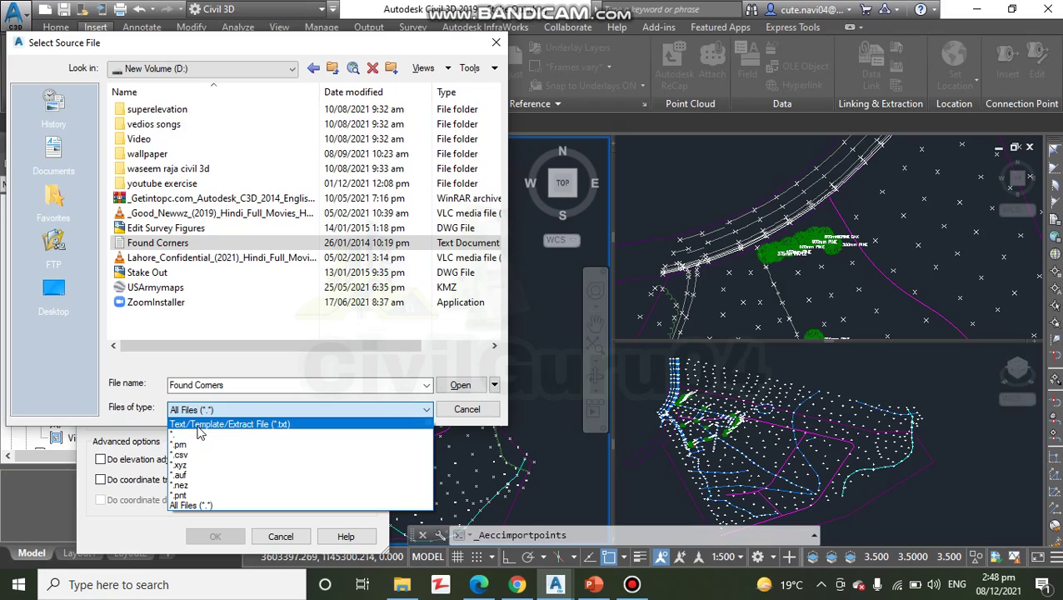
pyautogui.click(160, 243)
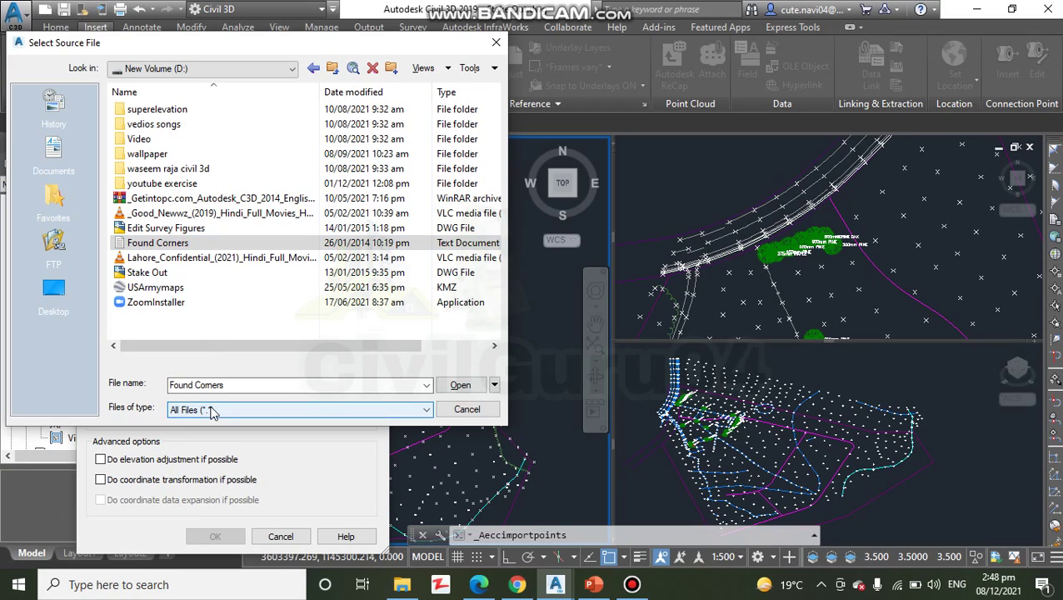
pyautogui.click(159, 242)
pyautogui.click(460, 385)
pyautogui.click(461, 384)
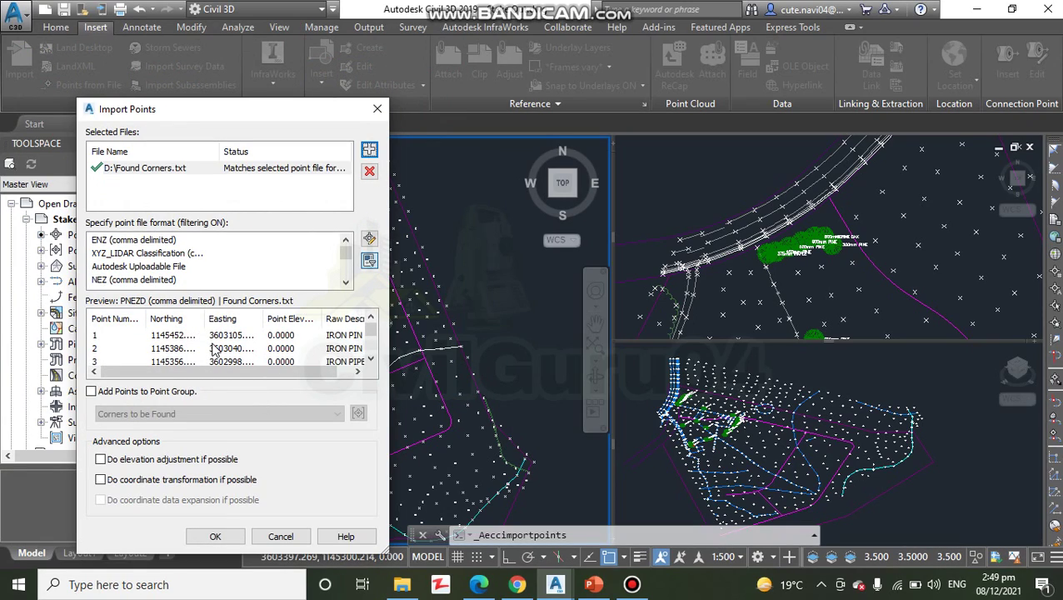
# Run the point import, resolving all duplicate point numbers by adding an offset of 1000
pyautogui.click(214, 536)
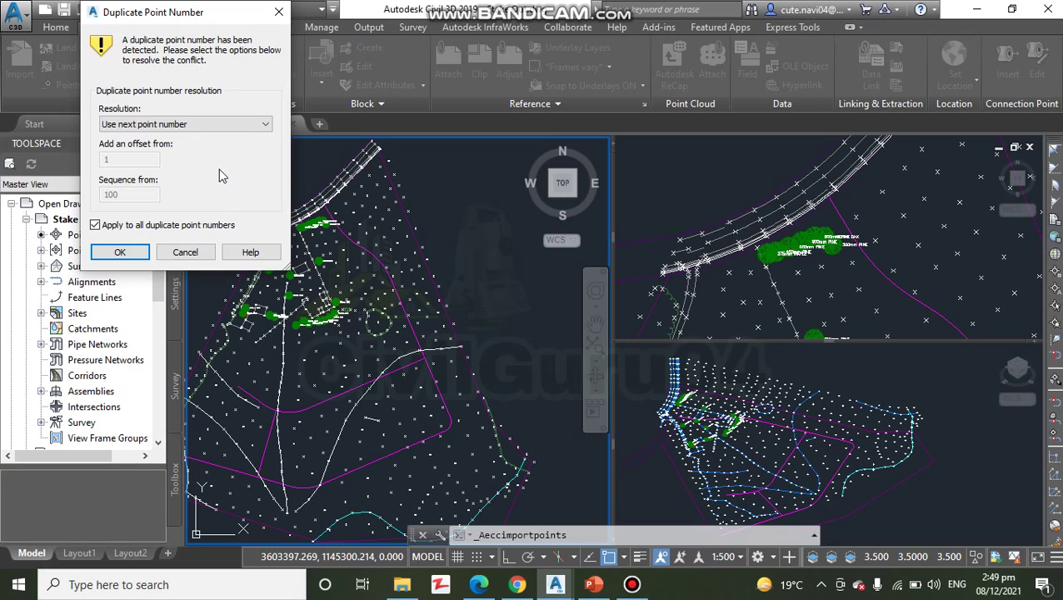
pyautogui.click(211, 125)
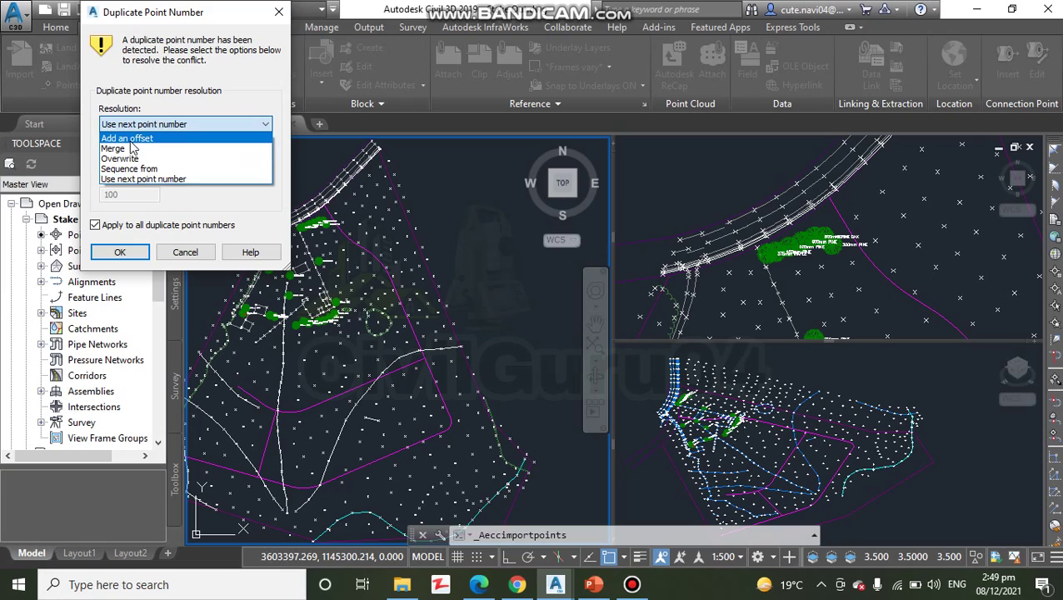
pyautogui.click(125, 135)
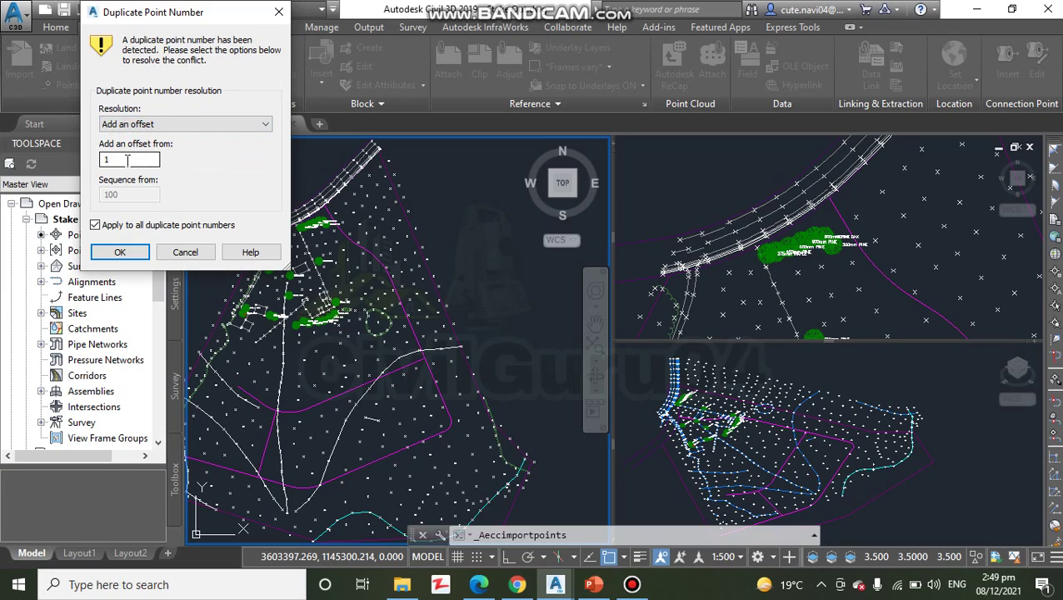
pyautogui.doubleClick(127, 160)
pyautogui.write('1000')
pyautogui.click(119, 252)
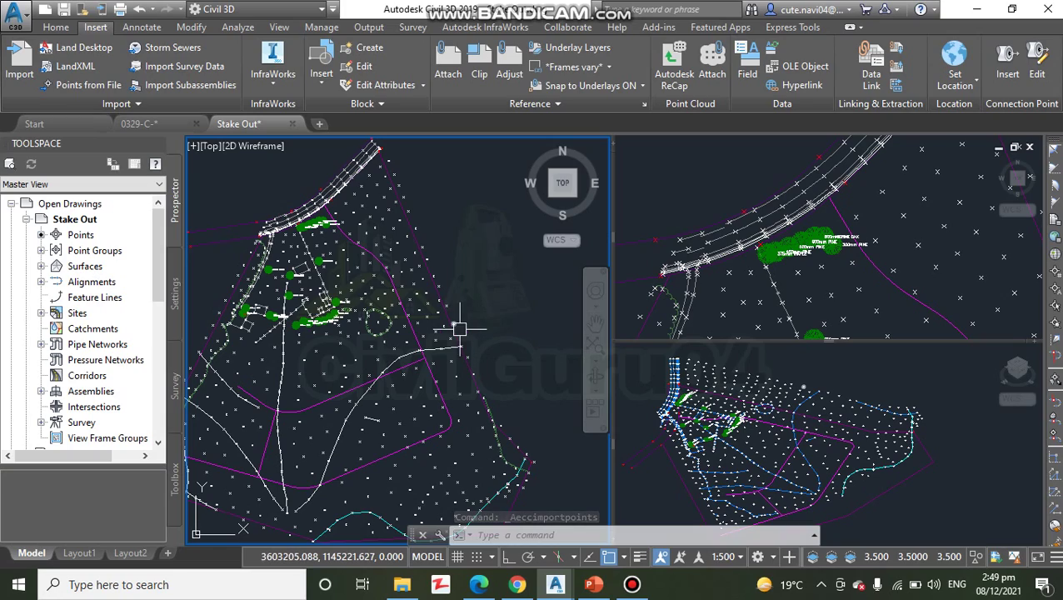
# Update the Found Corners point group in the Stake Out drawing
pyautogui.click(42, 251)
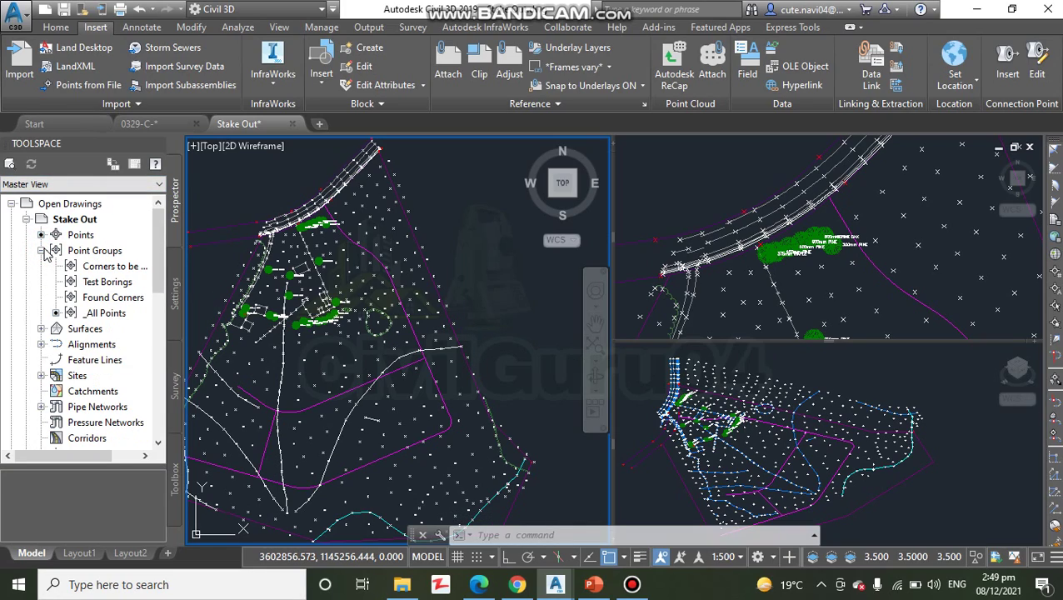
pyautogui.click(107, 300)
pyautogui.rightClick(107, 301)
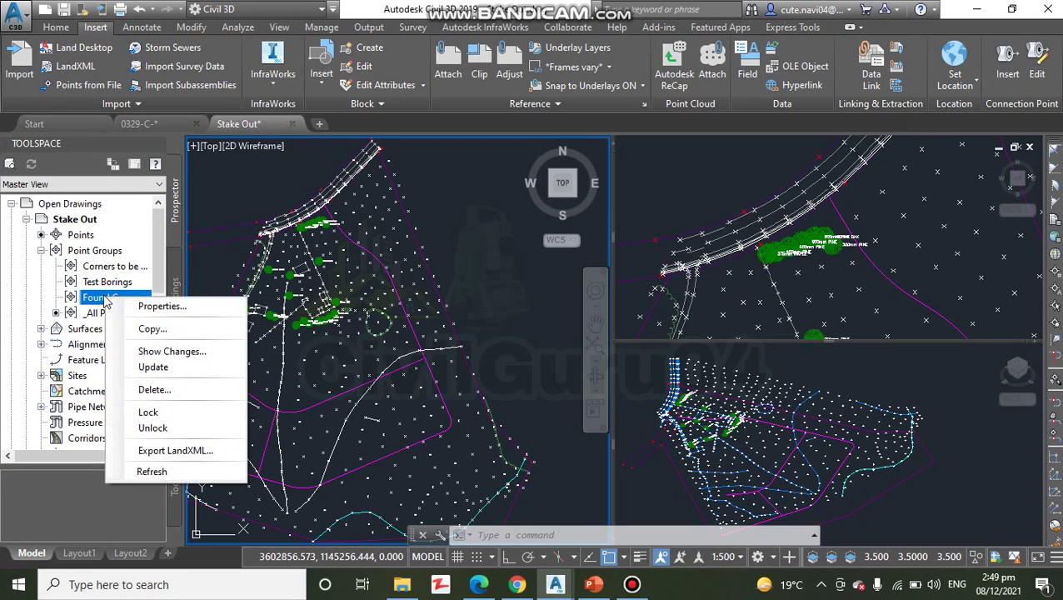
pyautogui.click(153, 367)
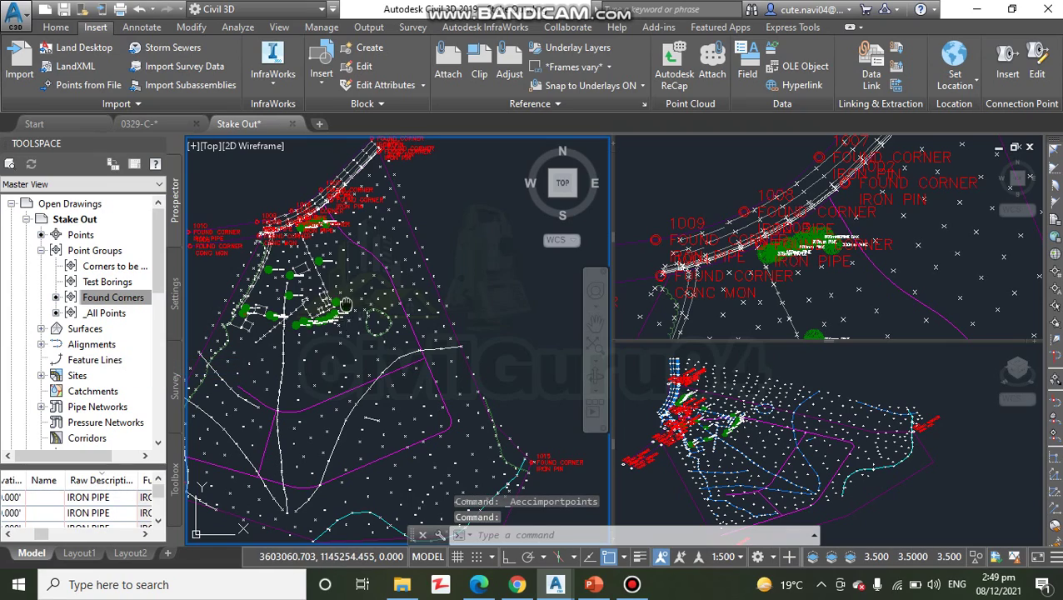
# Examine the labelled found corners around the site and look for unmarked corners along the southern boundary
pyautogui.moveTo(346, 306); pyautogui.dragTo(417, 412, button='middle')
pyautogui.scroll(5, 272, 333)
pyautogui.scroll(-2, 276, 300)
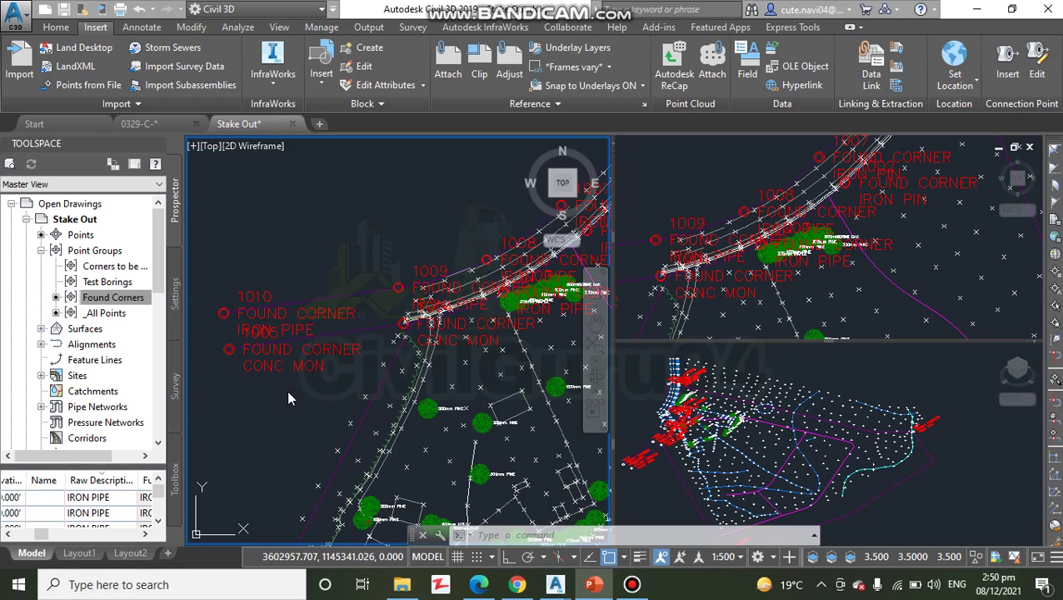
pyautogui.scroll(-5, 301, 379)
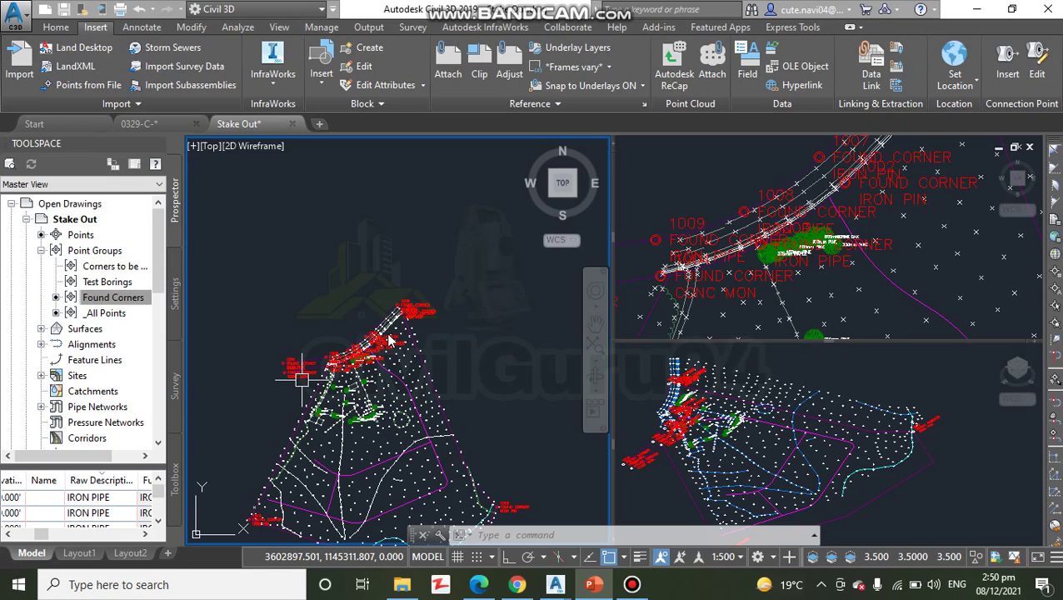
pyautogui.scroll(-3, 387, 342)
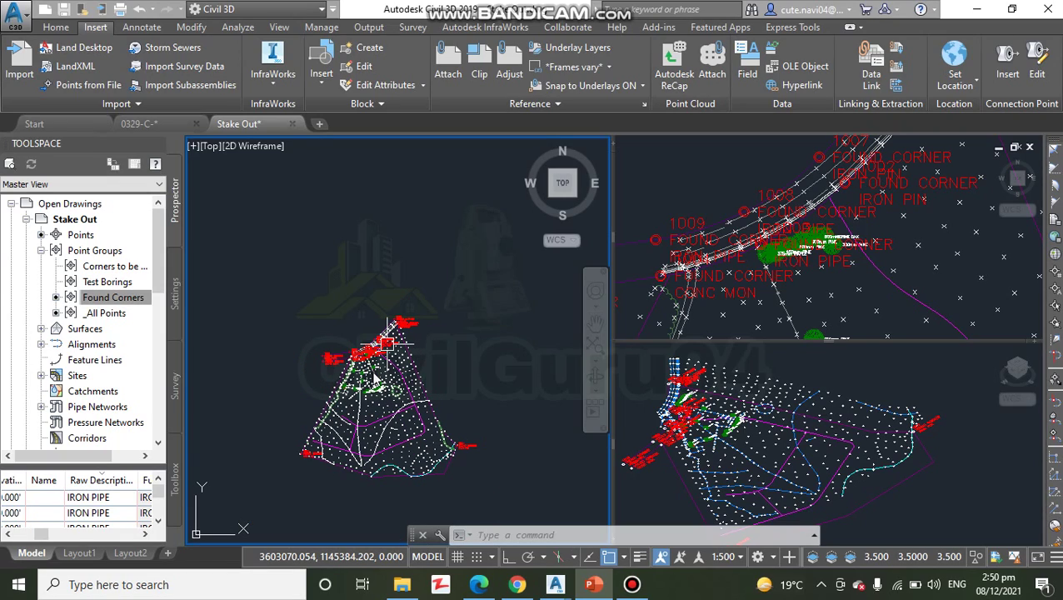
pyautogui.scroll(5, 389, 307)
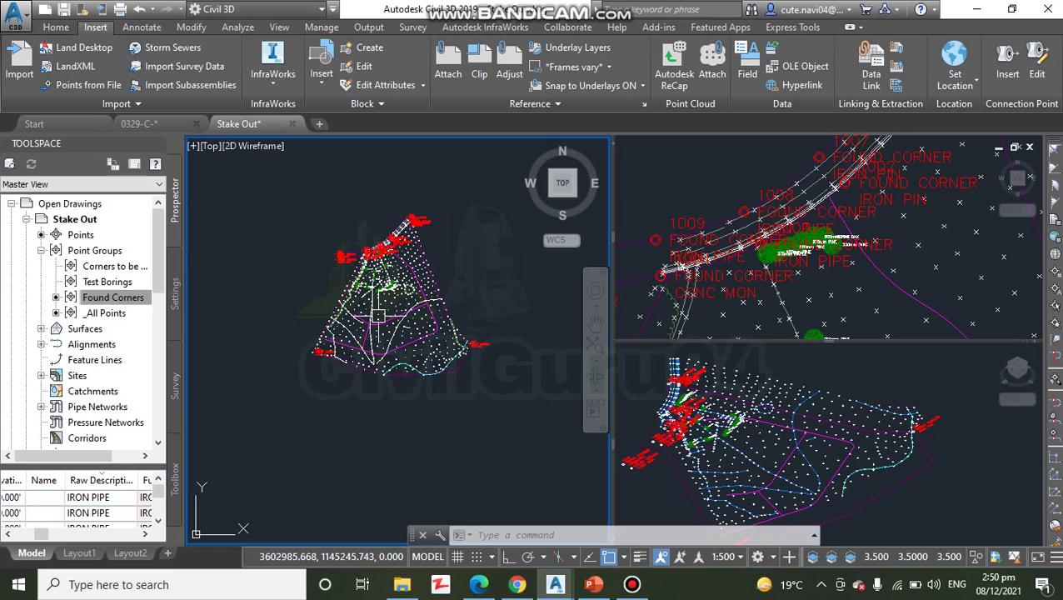
pyautogui.moveTo(398, 372); pyautogui.dragTo(440, 464, button='middle')
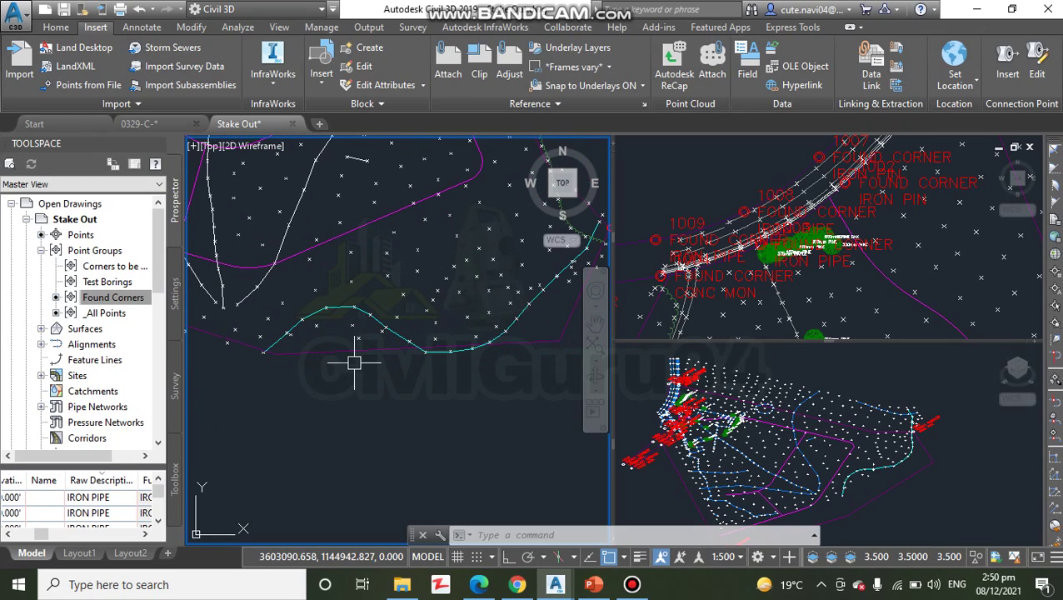
pyautogui.scroll(-2, 354, 360)
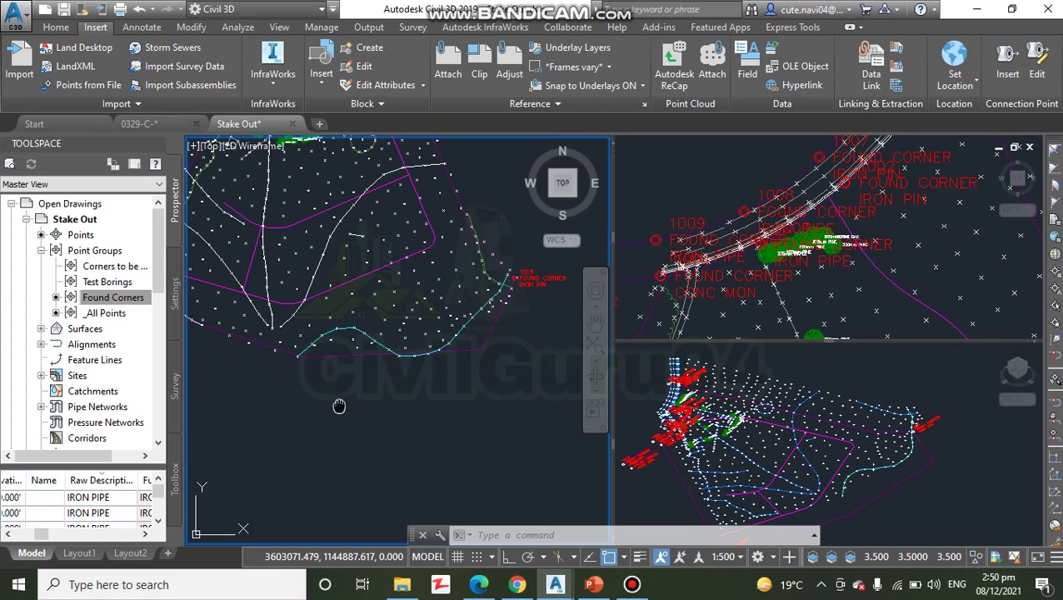
pyautogui.moveTo(339, 403); pyautogui.dragTo(386, 429, button='middle')
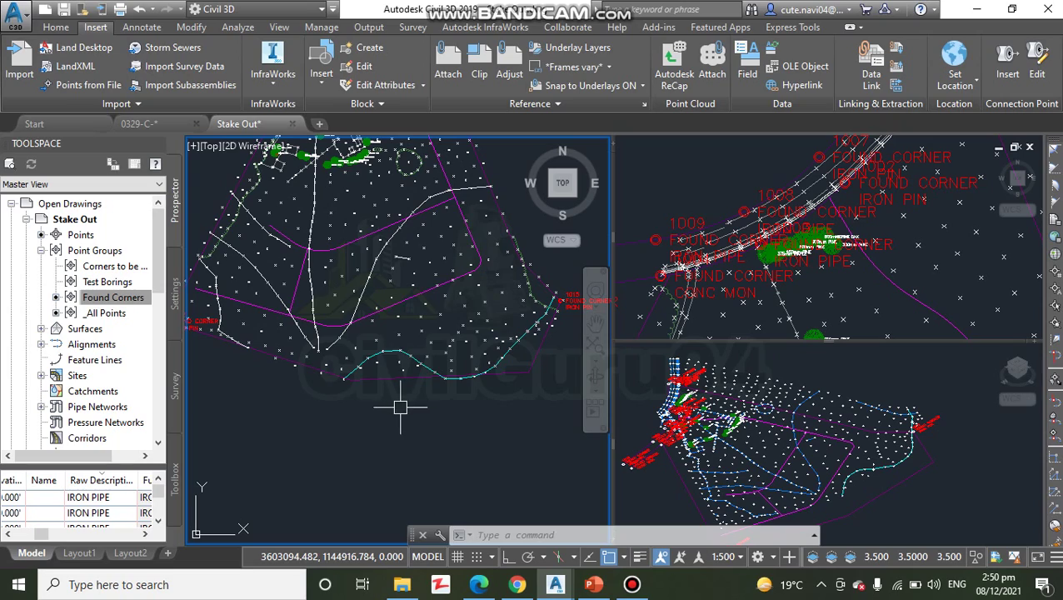
# Open the Create Points tools and manually create points at the two unmarked corners of the southern property boundary
pyautogui.click(55, 28)
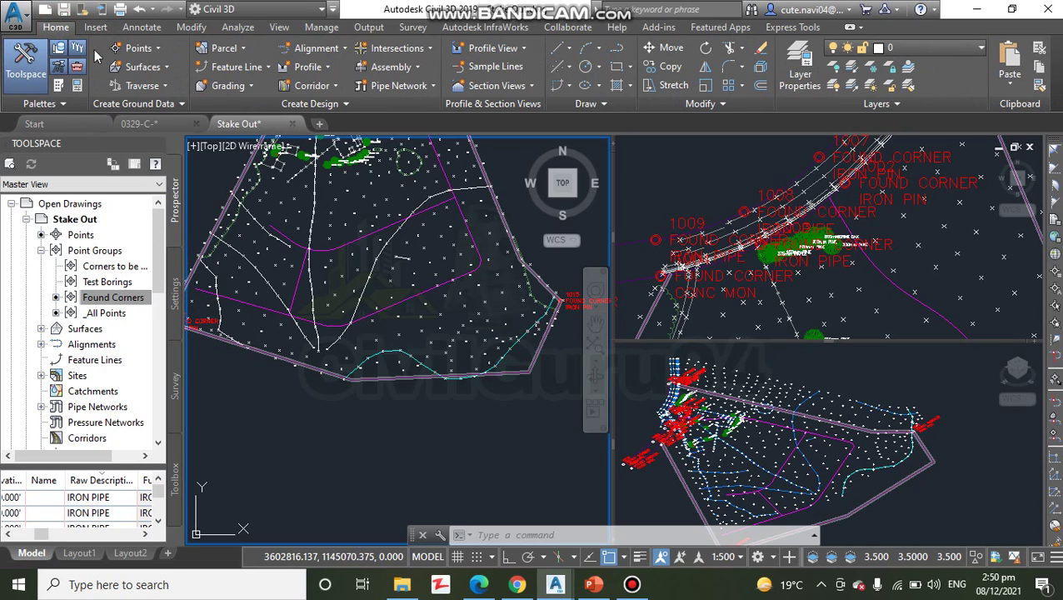
pyautogui.click(136, 47)
pyautogui.click(169, 68)
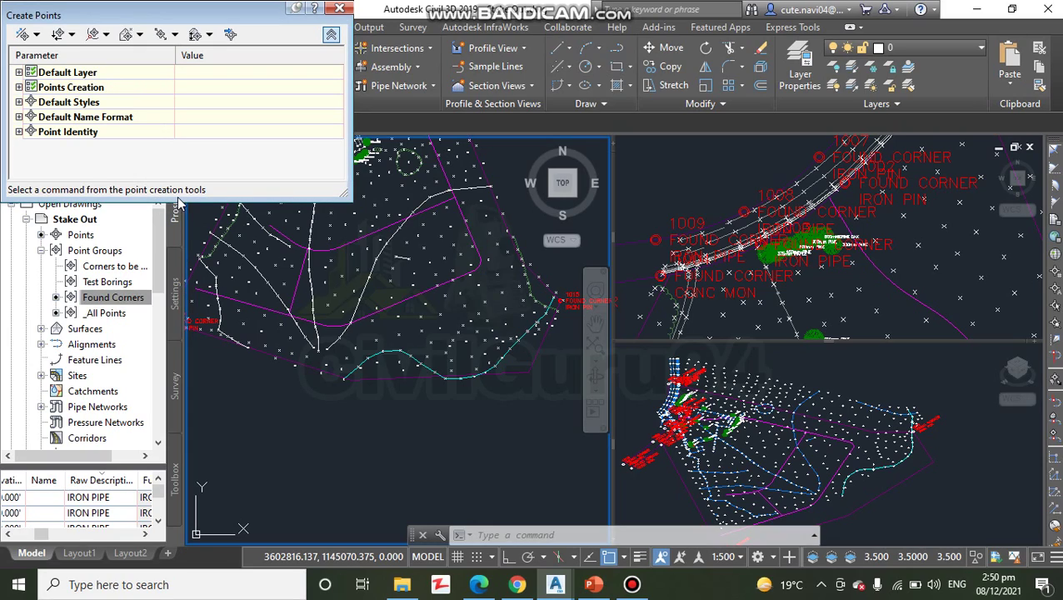
pyautogui.click(330, 35)
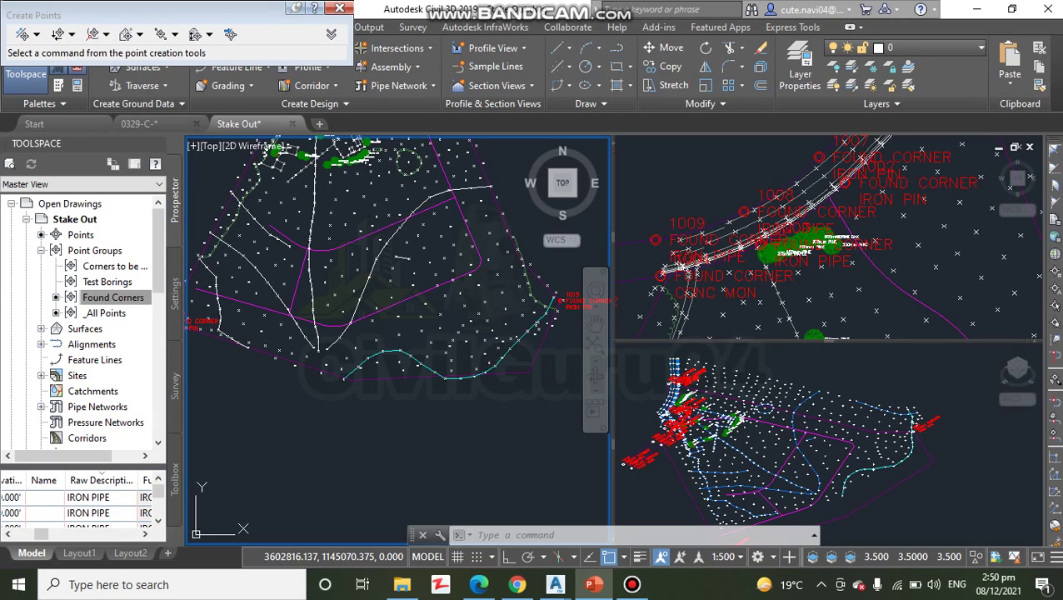
pyautogui.click(37, 35)
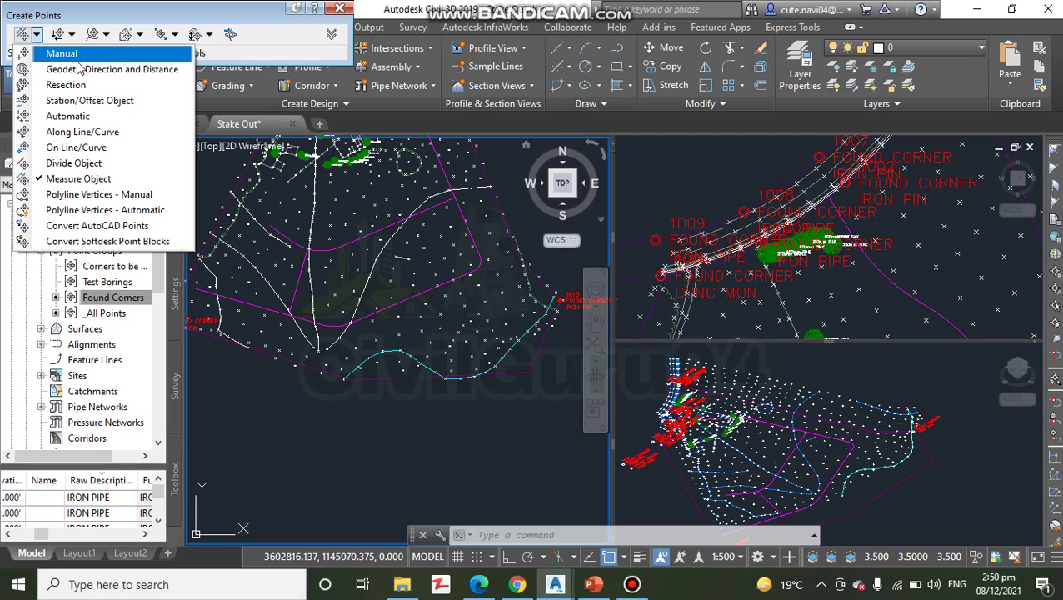
pyautogui.click(77, 58)
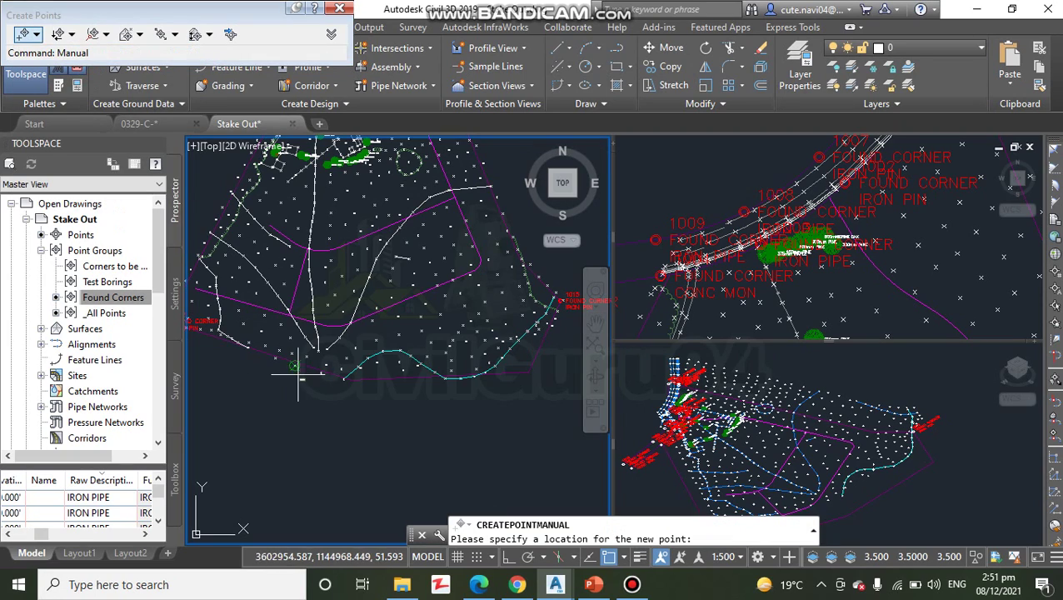
pyautogui.scroll(5, 361, 379)
pyautogui.scroll(2, 420, 369)
pyautogui.click(449, 360)
pyautogui.scroll(-5, 409, 409)
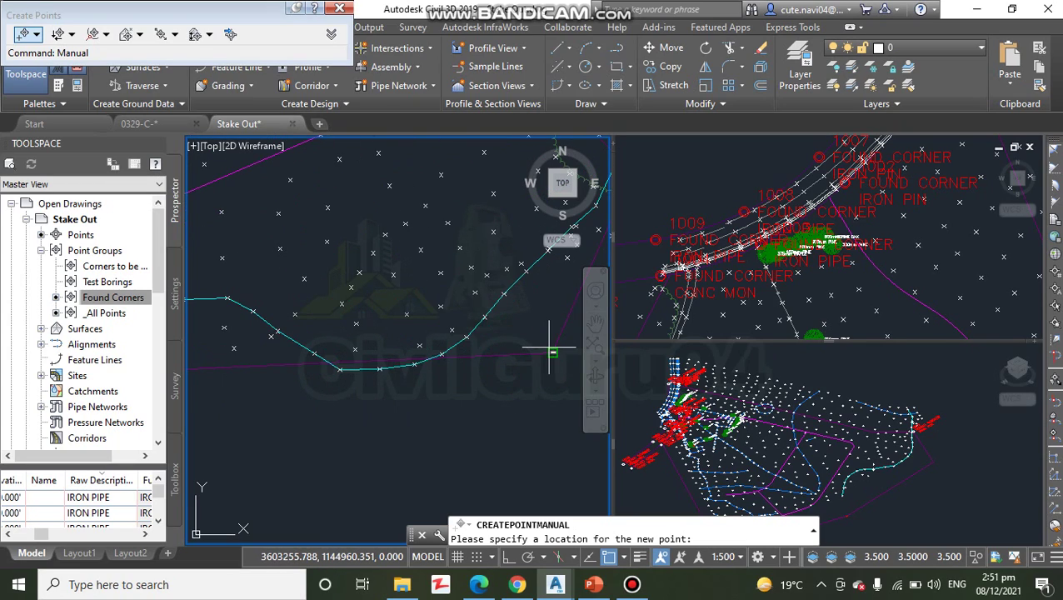
pyautogui.click(558, 354)
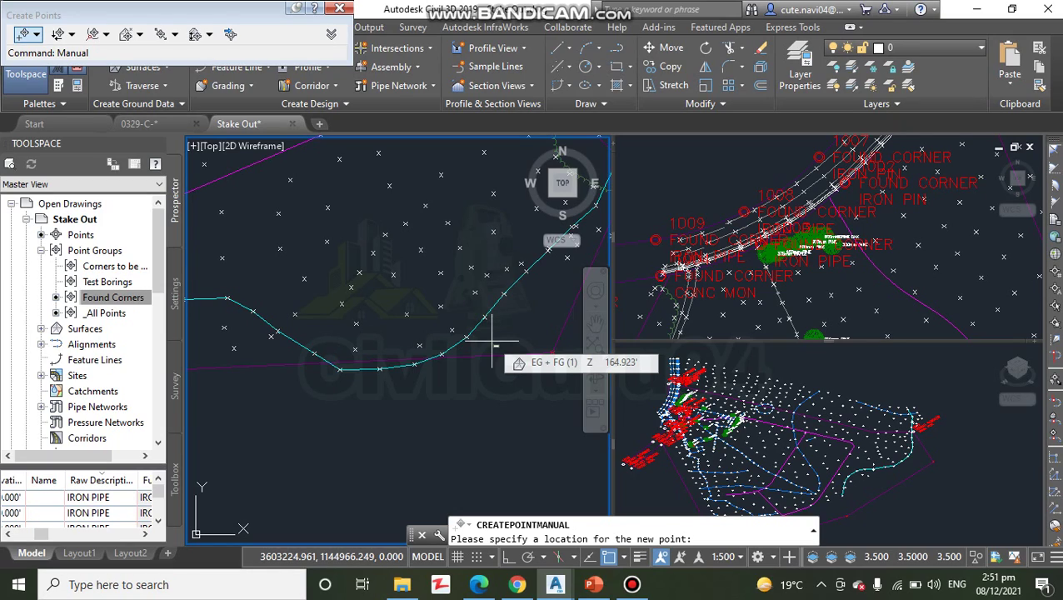
# End manual point creation and update the Corners to be Found point group
pyautogui.click(111, 268)
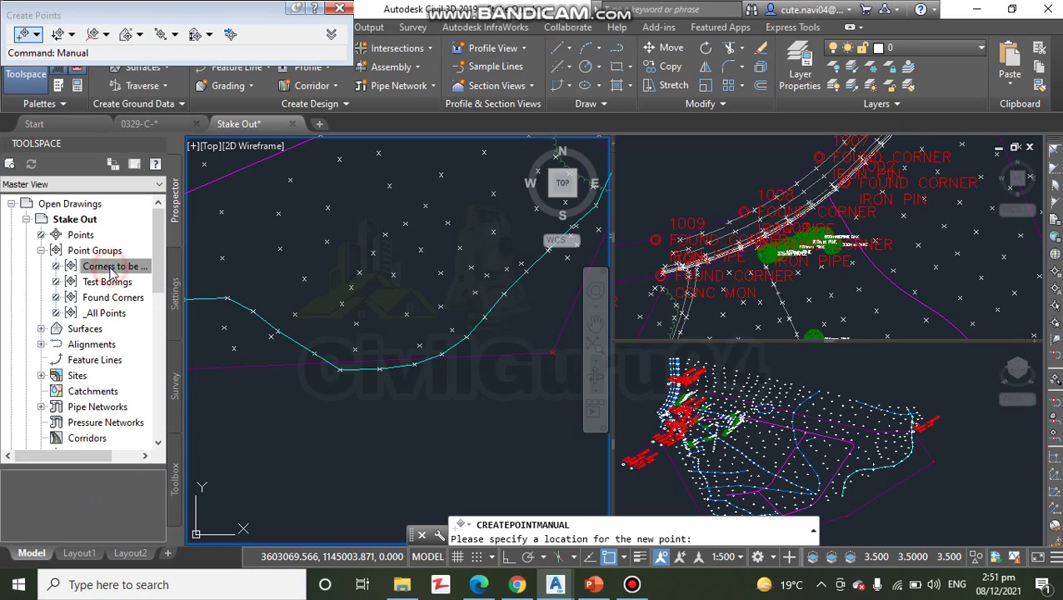
pyautogui.rightClick(110, 267)
pyautogui.click(158, 340)
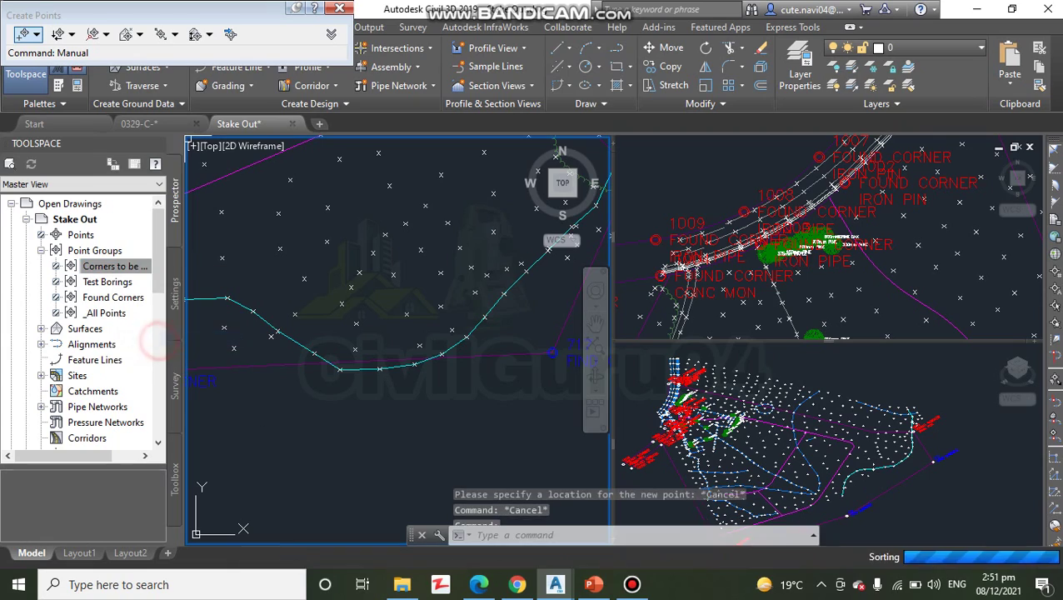
pyautogui.scroll(-3, 428, 427)
pyautogui.moveTo(427, 427)
pyautogui.mouseDown(button='middle')
pyautogui.moveTo(439, 403)
pyautogui.moveTo(427, 381)
pyautogui.mouseUp(button='middle')
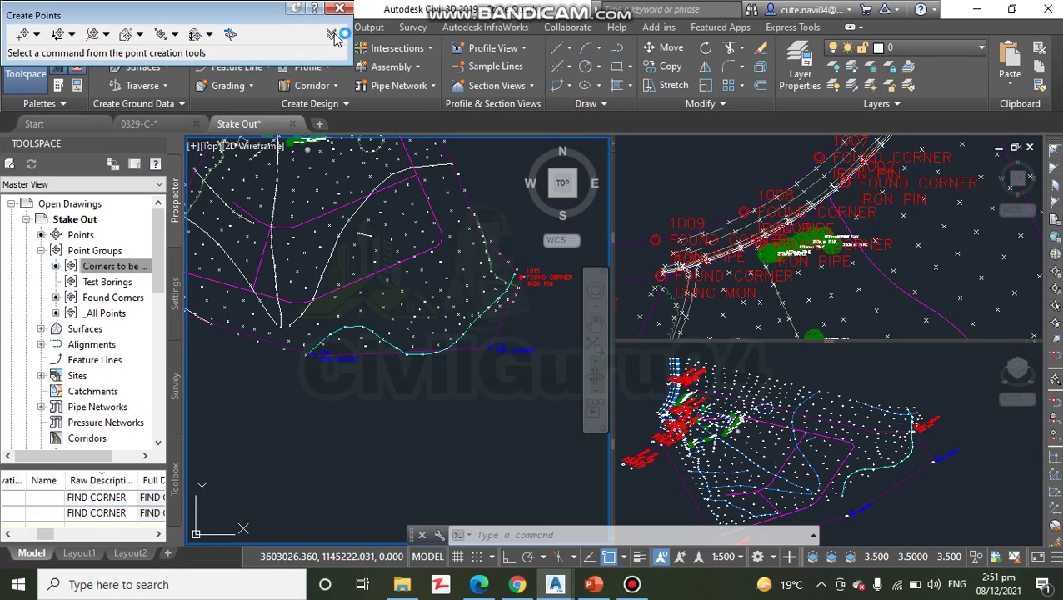
# Set the Default Description under the Points Creation parameters to bore
pyautogui.click(330, 34)
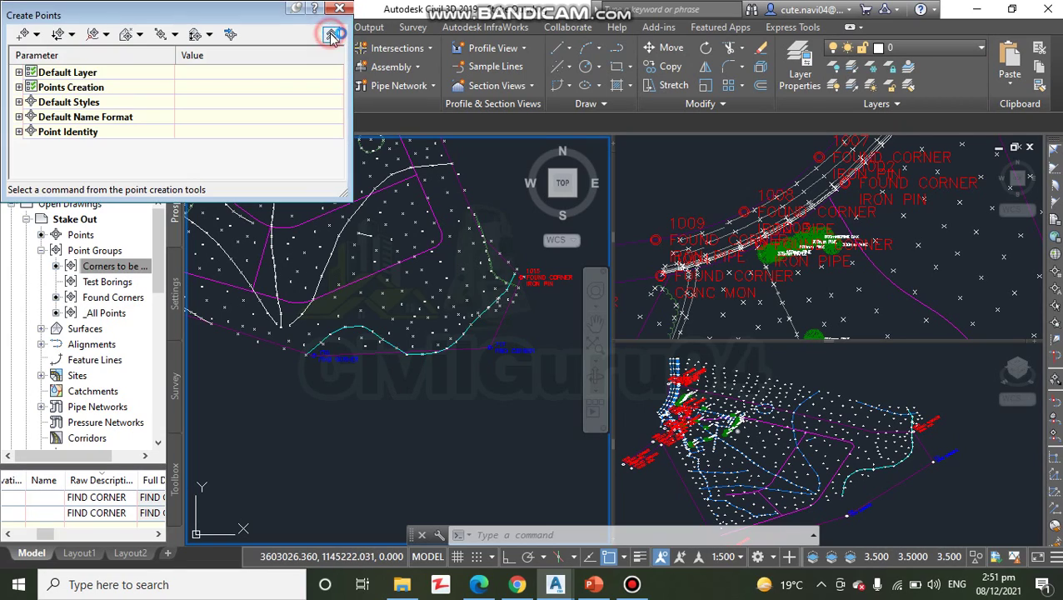
pyautogui.click(98, 88)
pyautogui.doubleClick(97, 90)
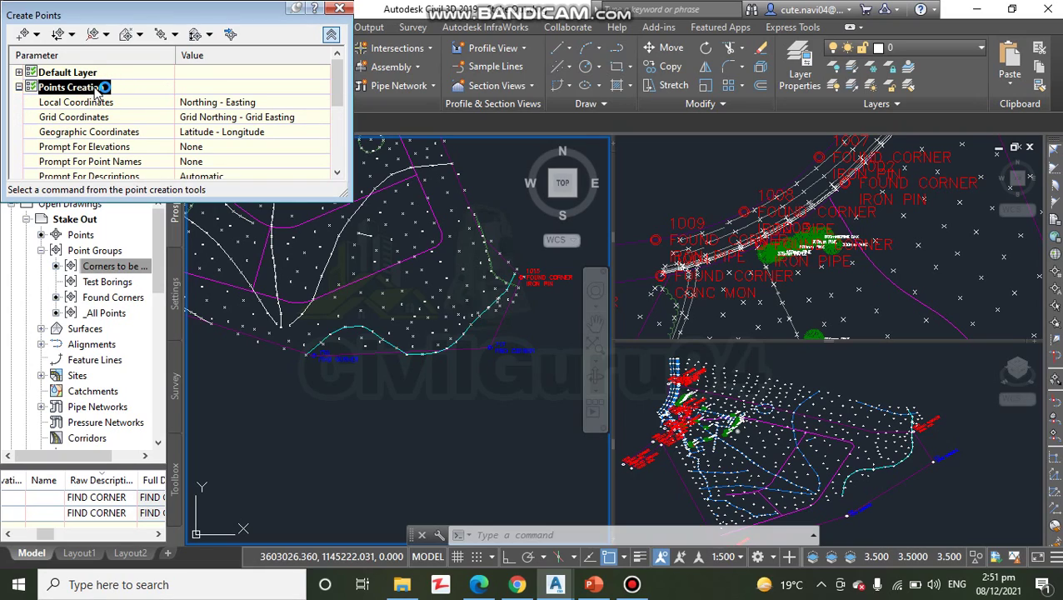
pyautogui.scroll(-2, 102, 132)
pyautogui.scroll(2, 98, 133)
pyautogui.scroll(-2, 105, 141)
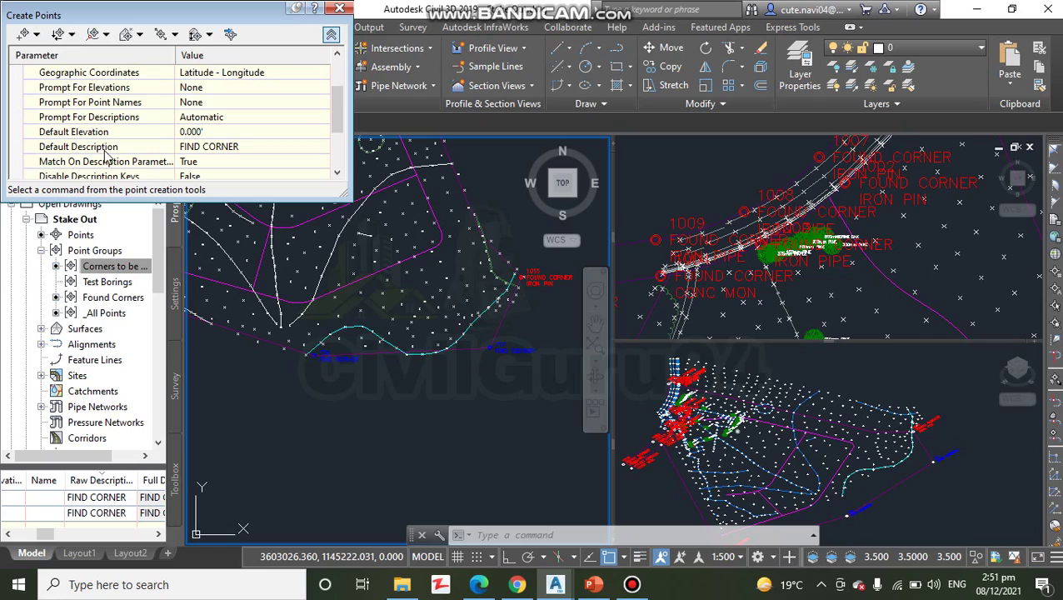
pyautogui.click(214, 148)
pyautogui.write('bore')
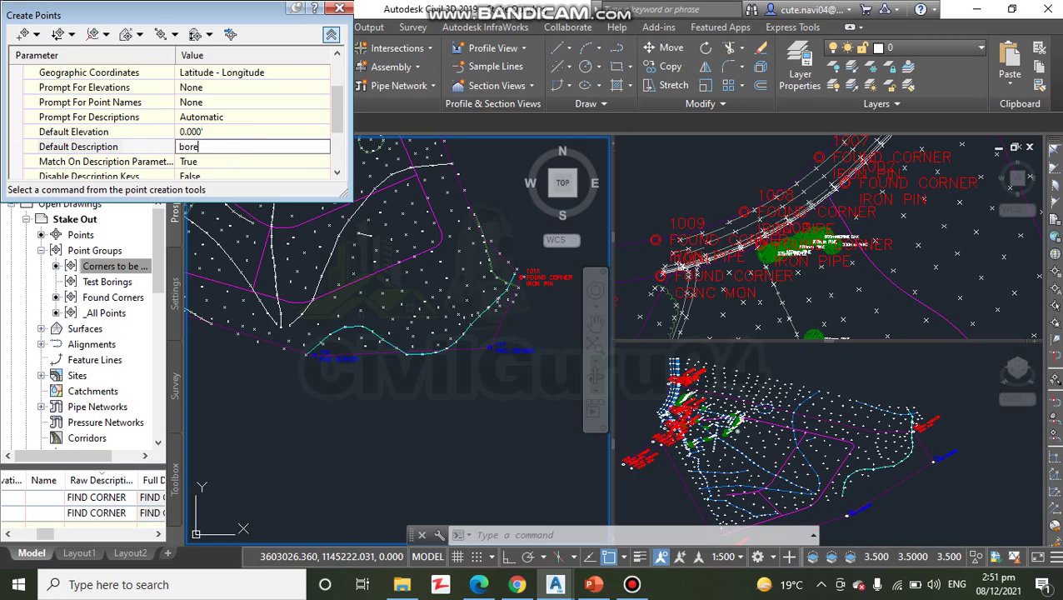
pyautogui.press('Return')
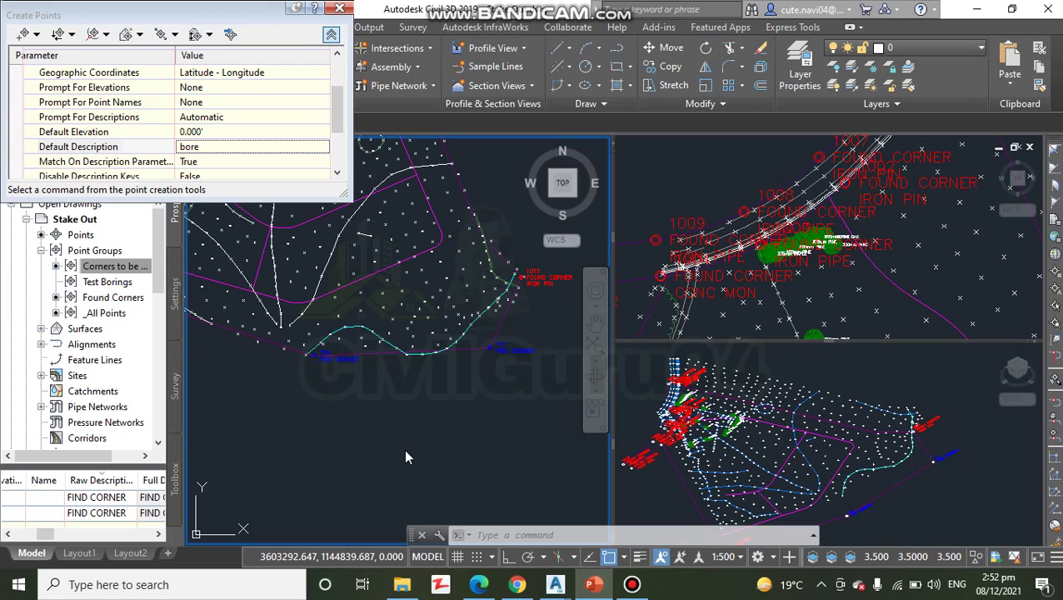
# Create bore points with Measure Object along the long looping magenta line at an interval of 80, keeping default stations and zero offset
pyautogui.click(36, 34)
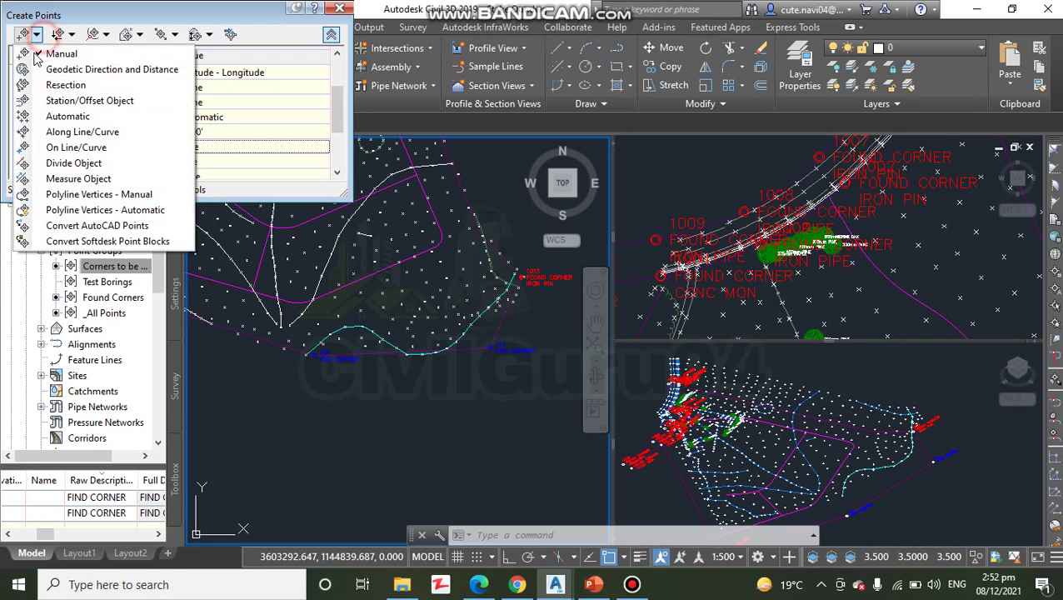
pyautogui.click(78, 180)
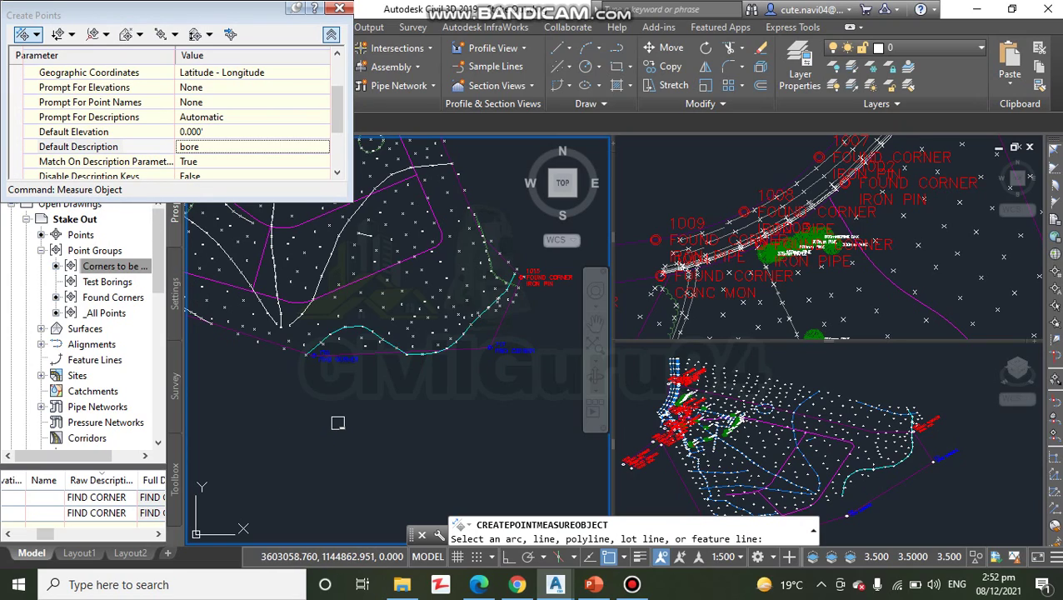
pyautogui.scroll(5, 366, 274)
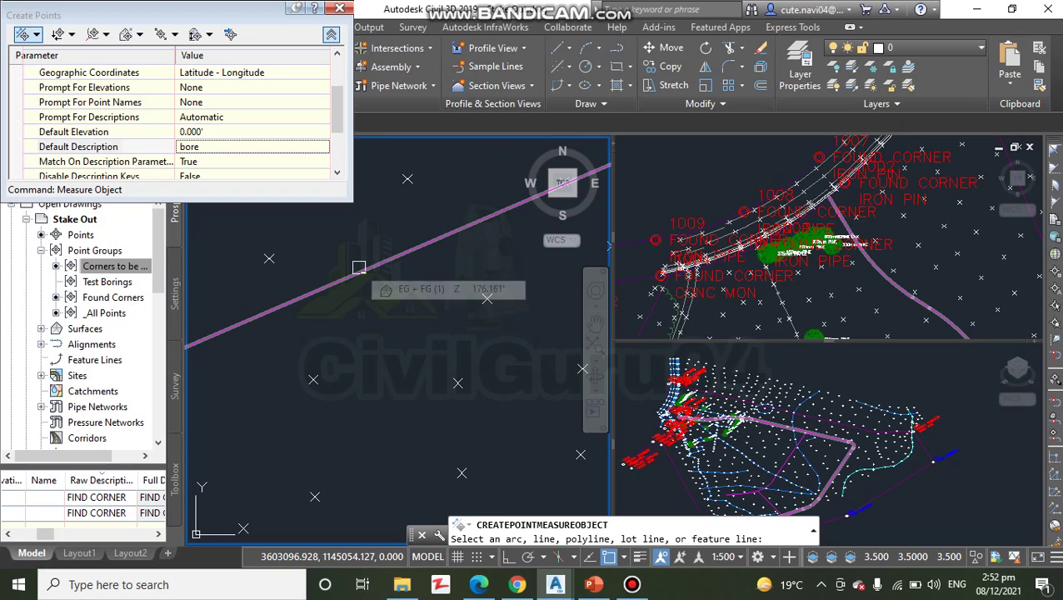
pyautogui.click(358, 267)
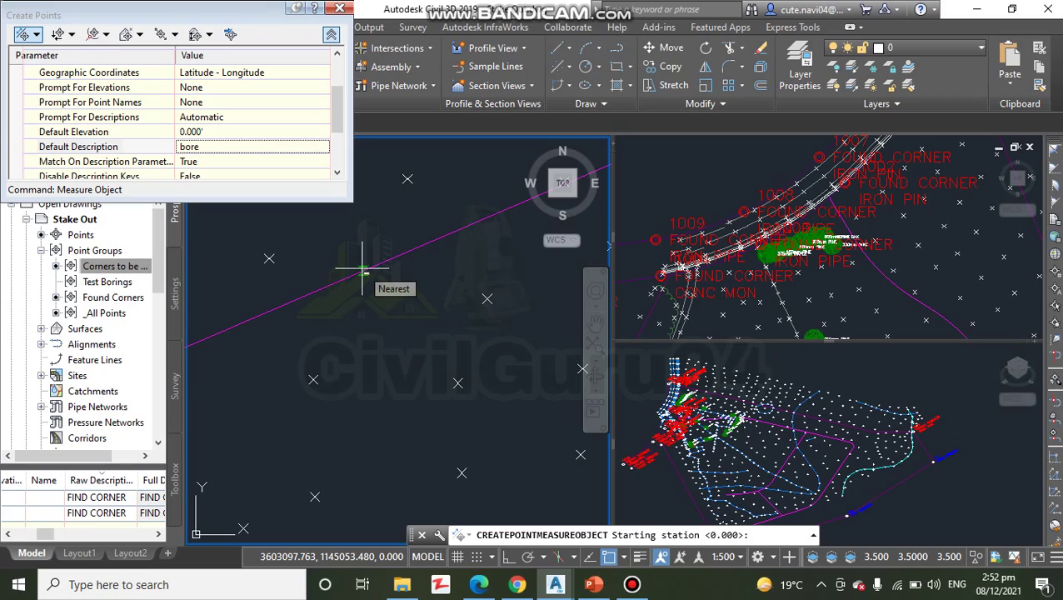
pyautogui.press('Return')
pyautogui.press('Return')
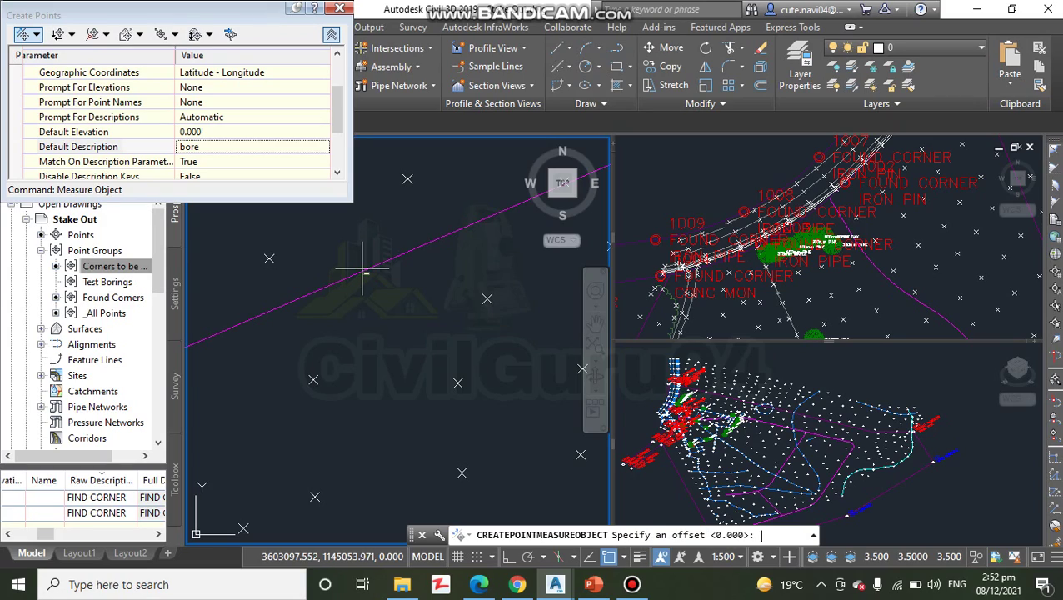
pyautogui.press('Return')
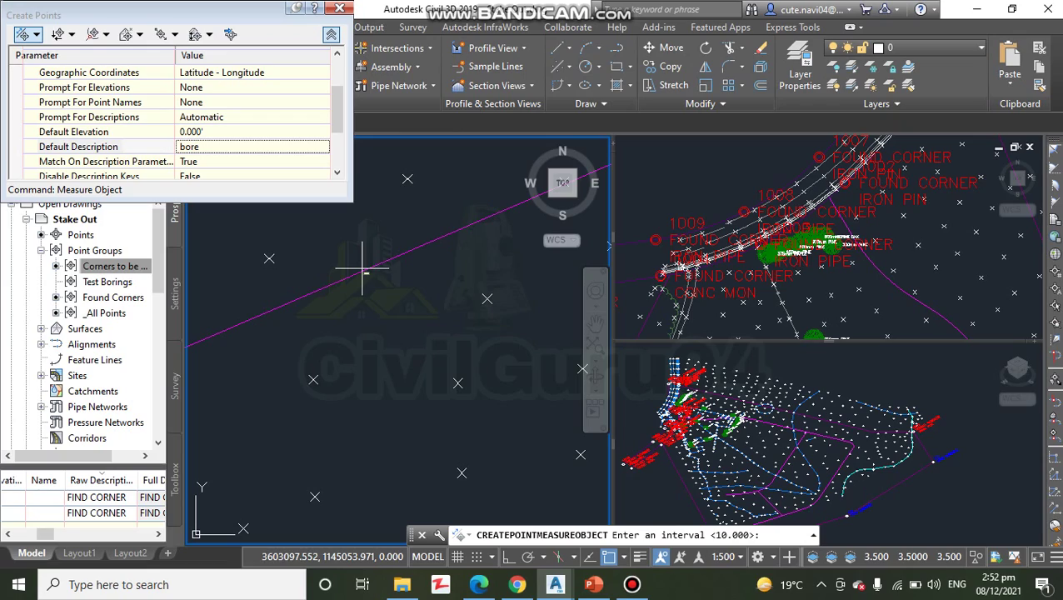
pyautogui.write('80')
pyautogui.press('Return')
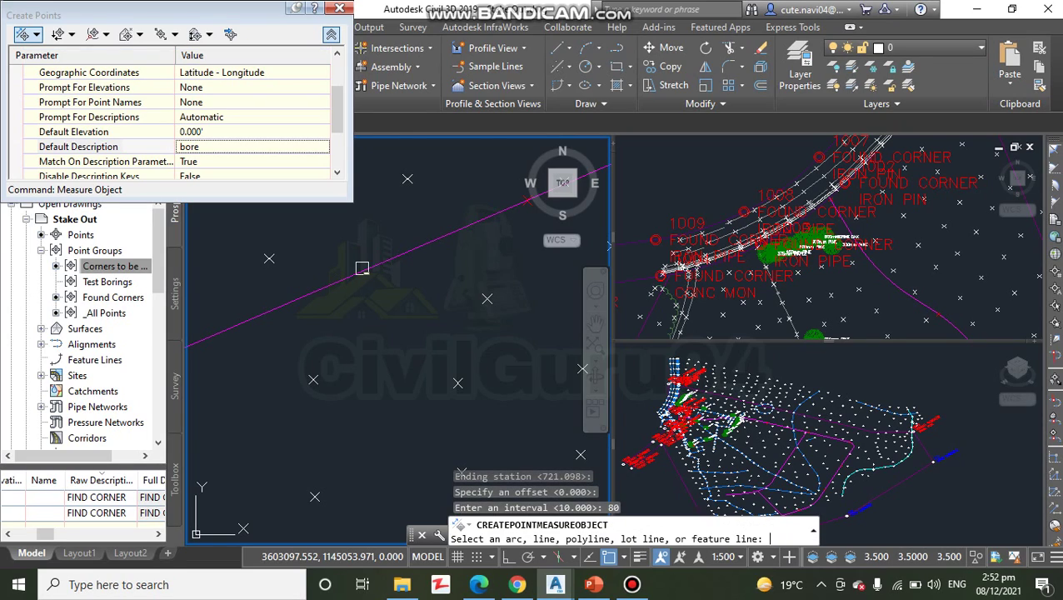
# Update the Test Borings point group and inspect the bore point labels along the long magenta line
pyautogui.scroll(-3, 362, 267)
pyautogui.scroll(2, 357, 245)
pyautogui.scroll(3, 357, 245)
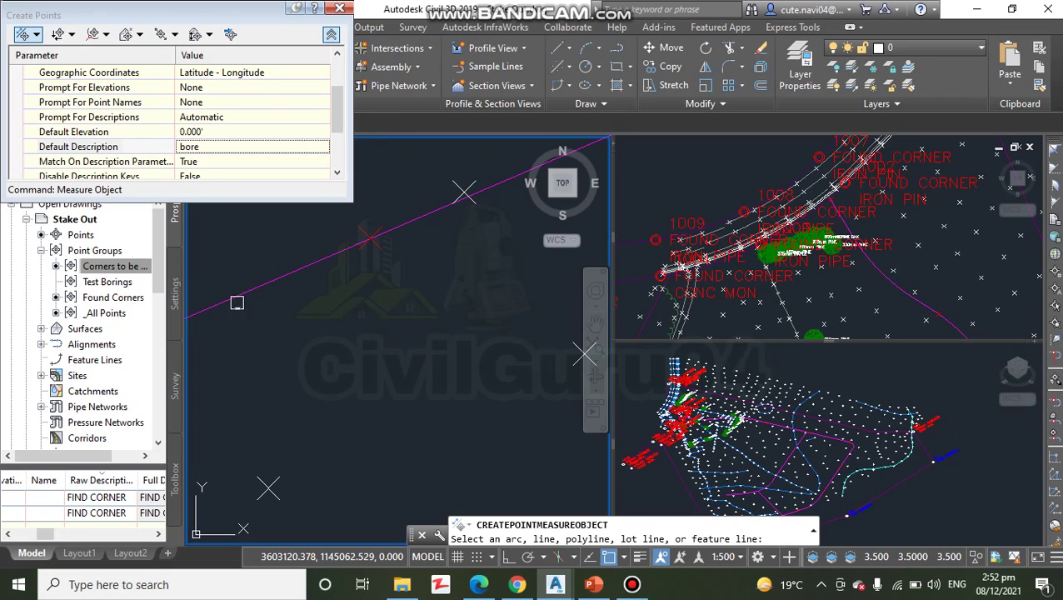
pyautogui.click(107, 281)
pyautogui.rightClick(131, 286)
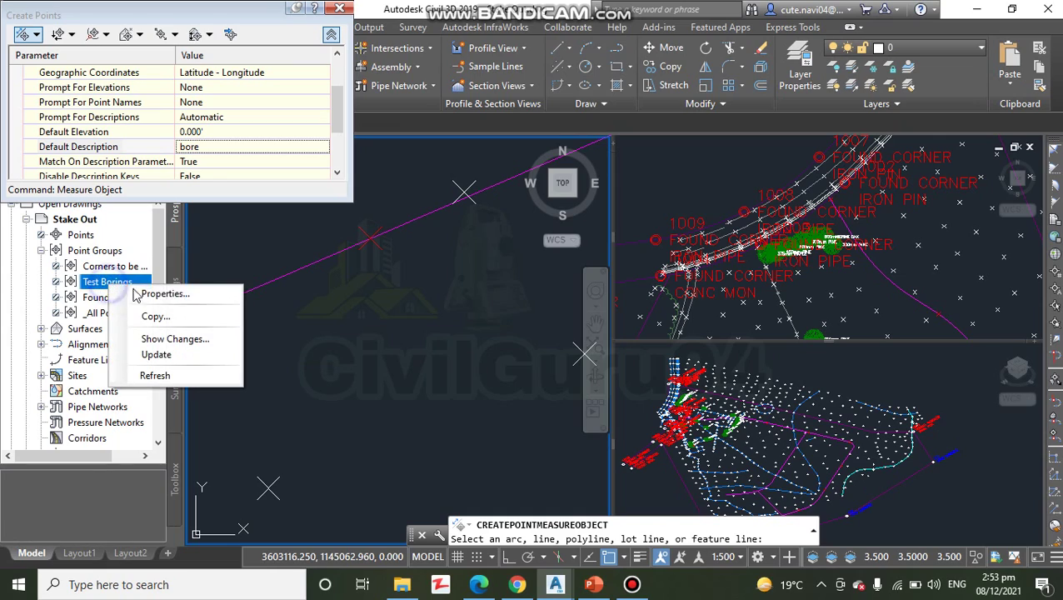
pyautogui.click(157, 355)
pyautogui.scroll(2, 364, 280)
pyautogui.scroll(-2, 356, 325)
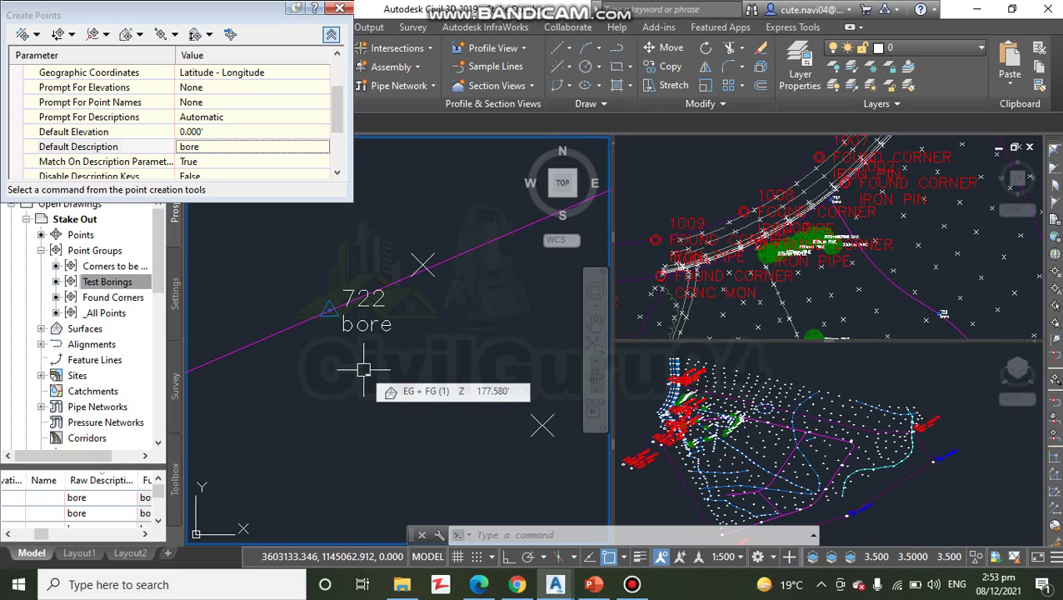
pyautogui.scroll(-5, 365, 368)
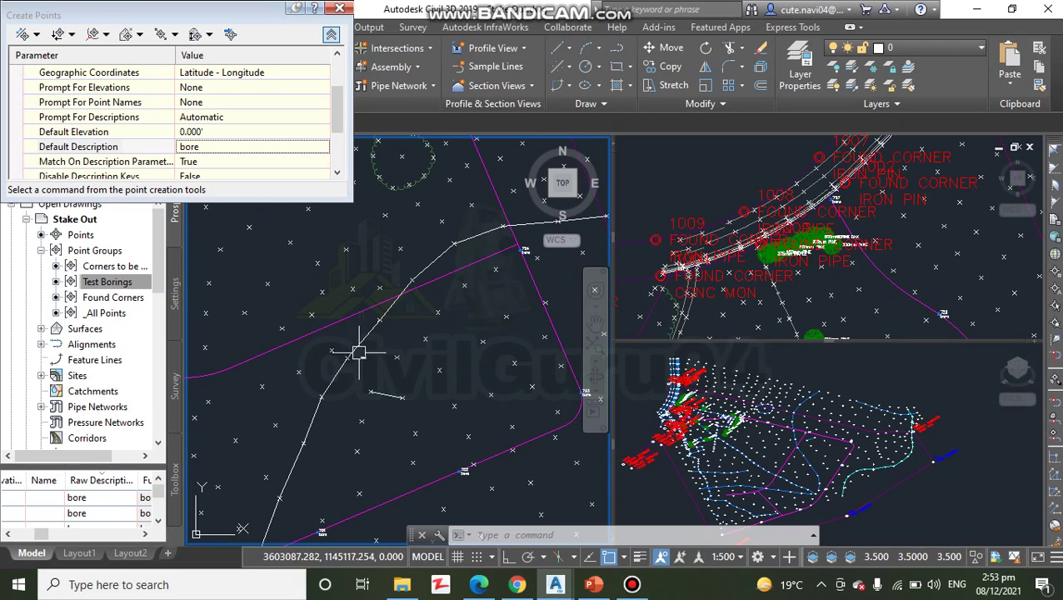
# Create Measure Object points along the inner magenta line crossing the loop at an interval of 80, with default stations and zero offset
pyautogui.scroll(5, 359, 352)
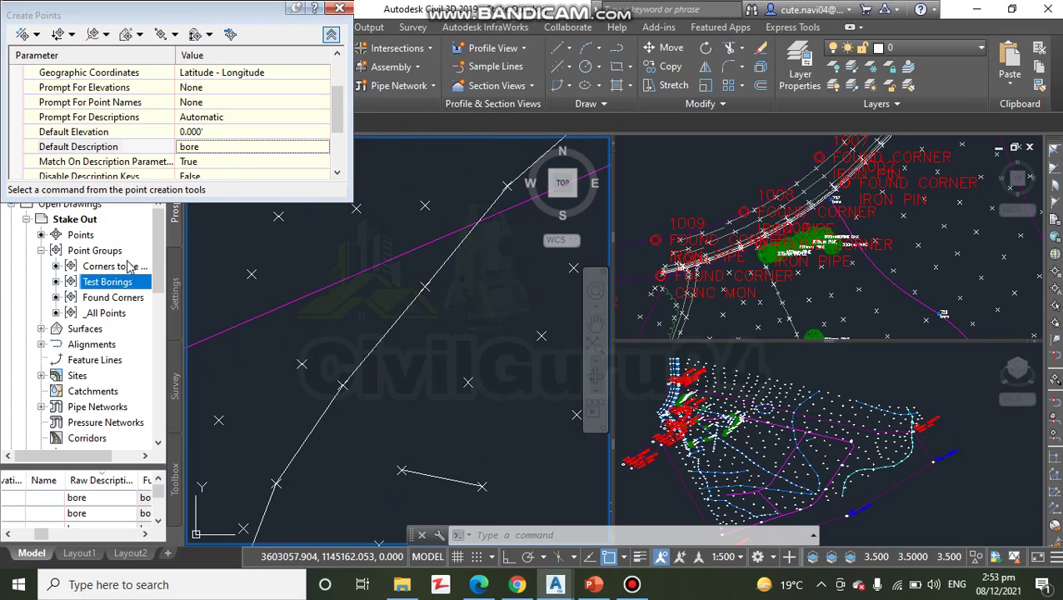
pyautogui.click(37, 35)
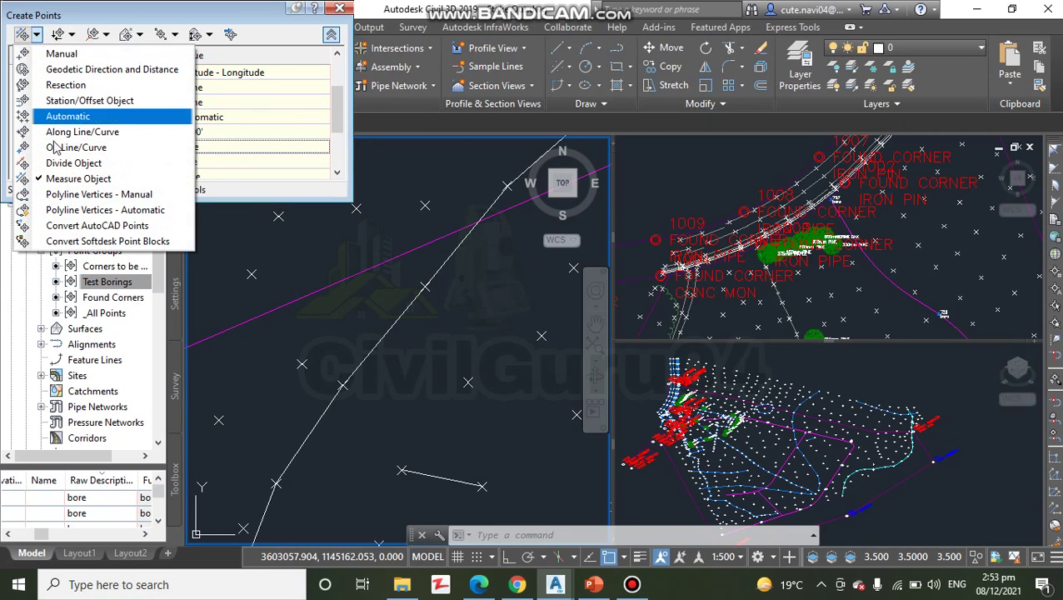
pyautogui.click(62, 180)
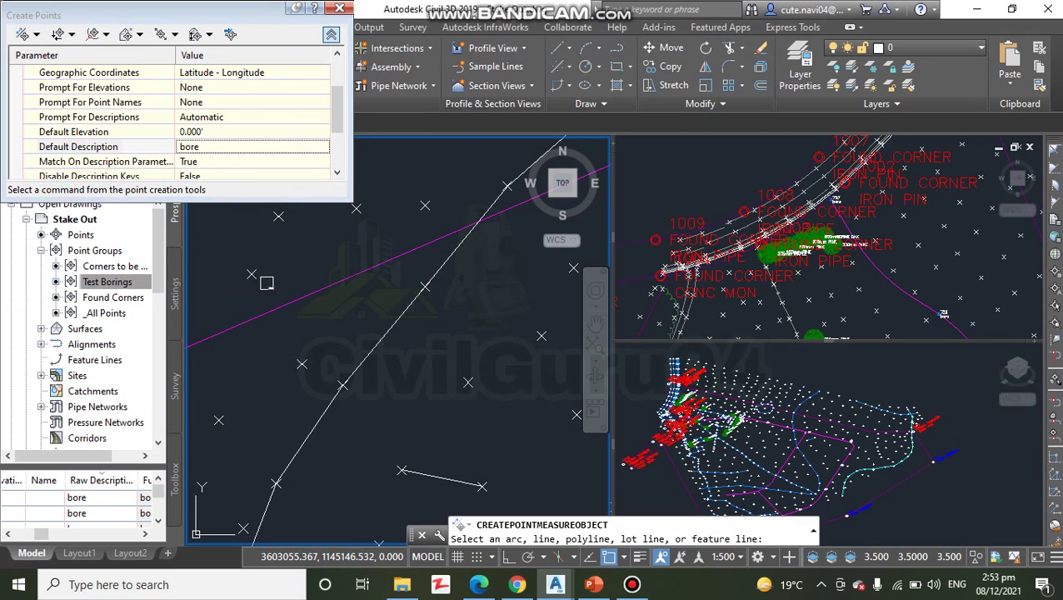
pyautogui.click(330, 288)
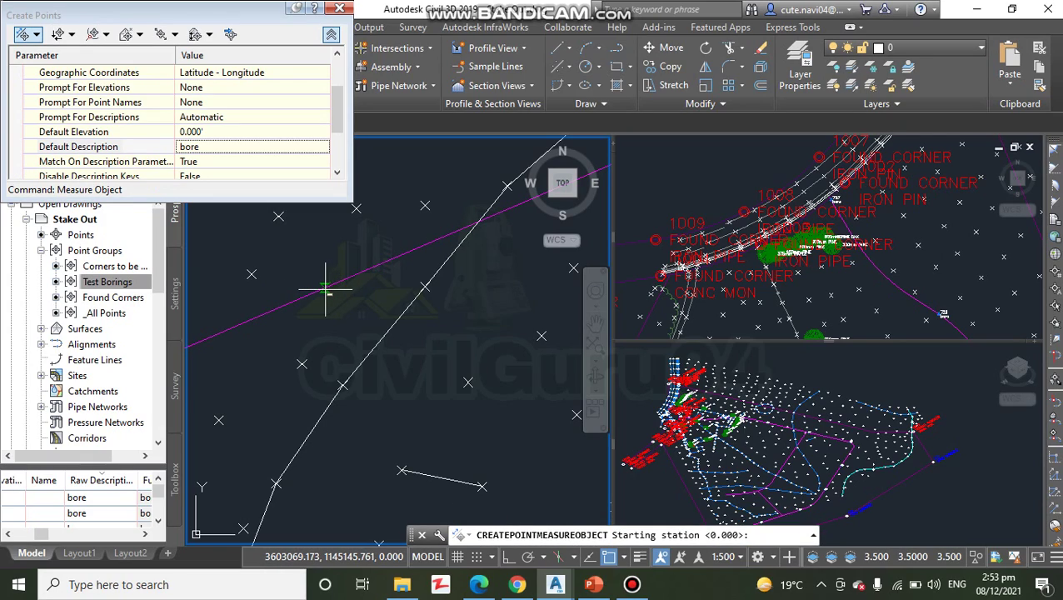
pyautogui.press('Return')
pyautogui.press('Return')
pyautogui.press('Return')
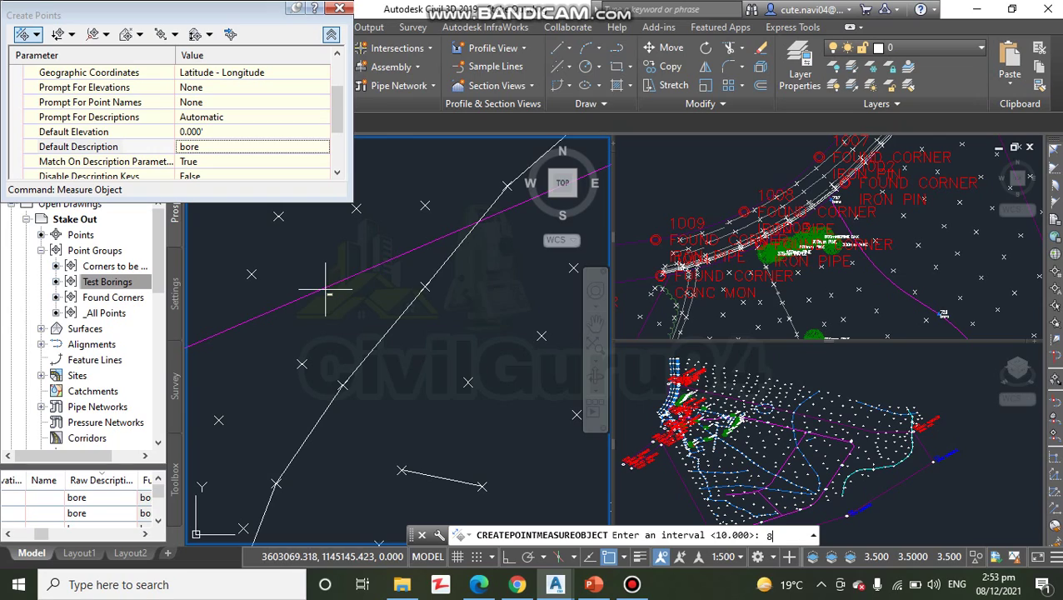
pyautogui.press('Return')
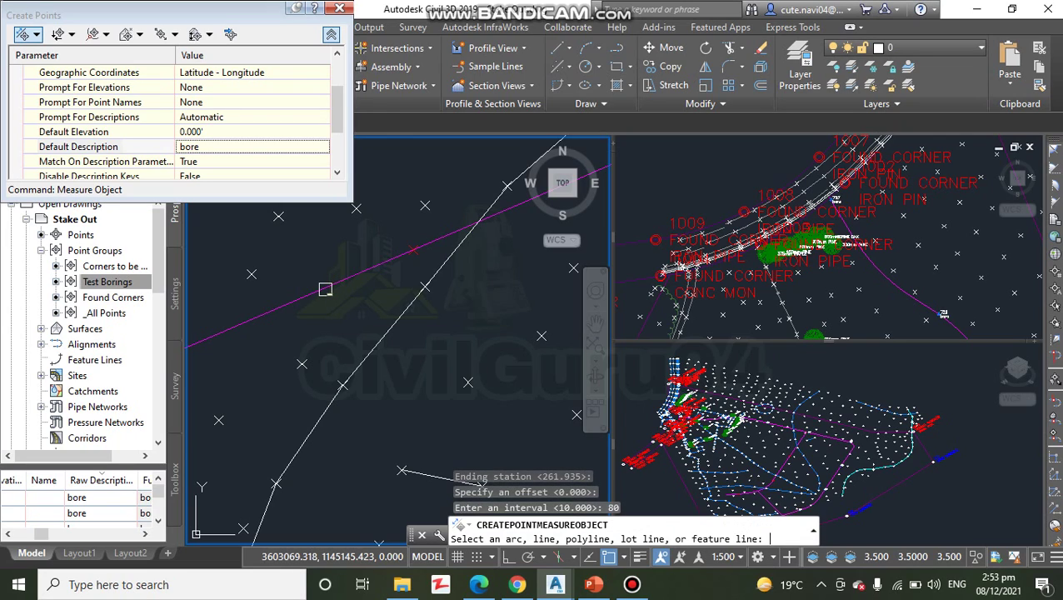
# Measure points at an interval of 80 along the short magenta branch with default stations and zero offset, and update the Test Borings group
pyautogui.scroll(-3, 329, 293)
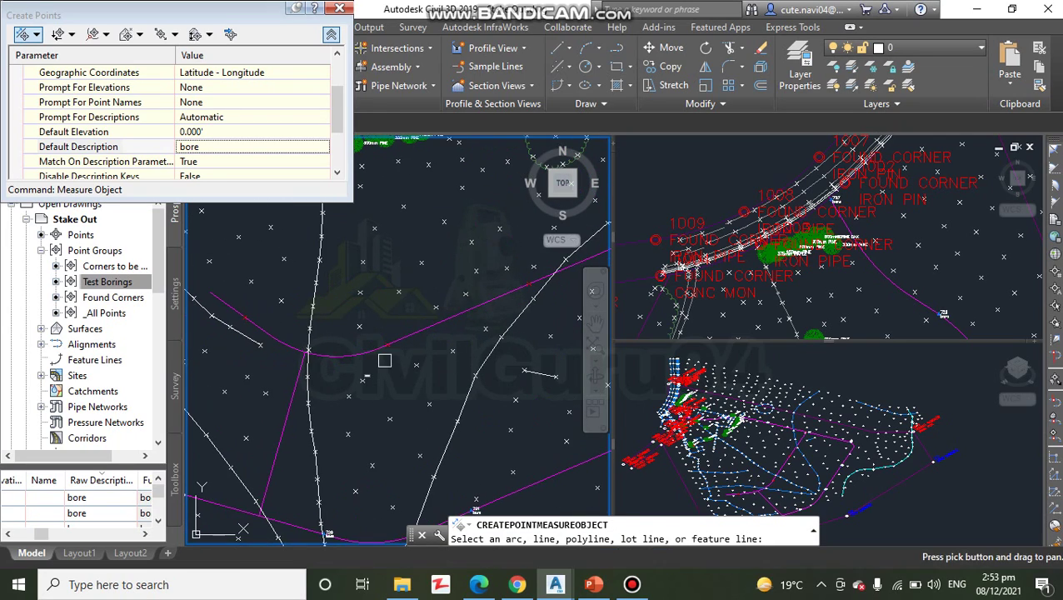
pyautogui.click(279, 444)
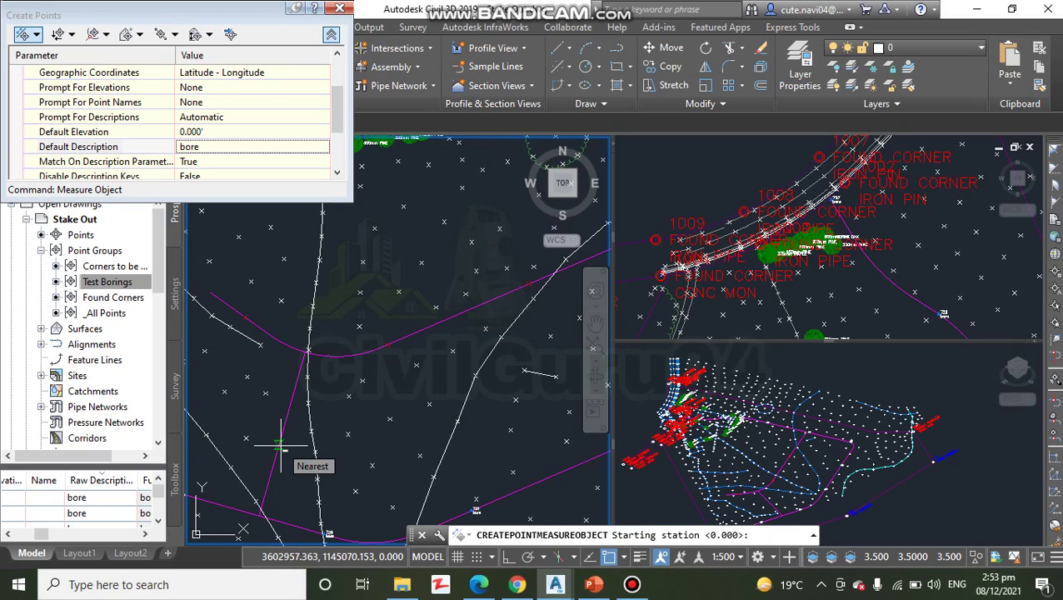
pyautogui.press('Return')
pyautogui.press('Return')
pyautogui.press('Return')
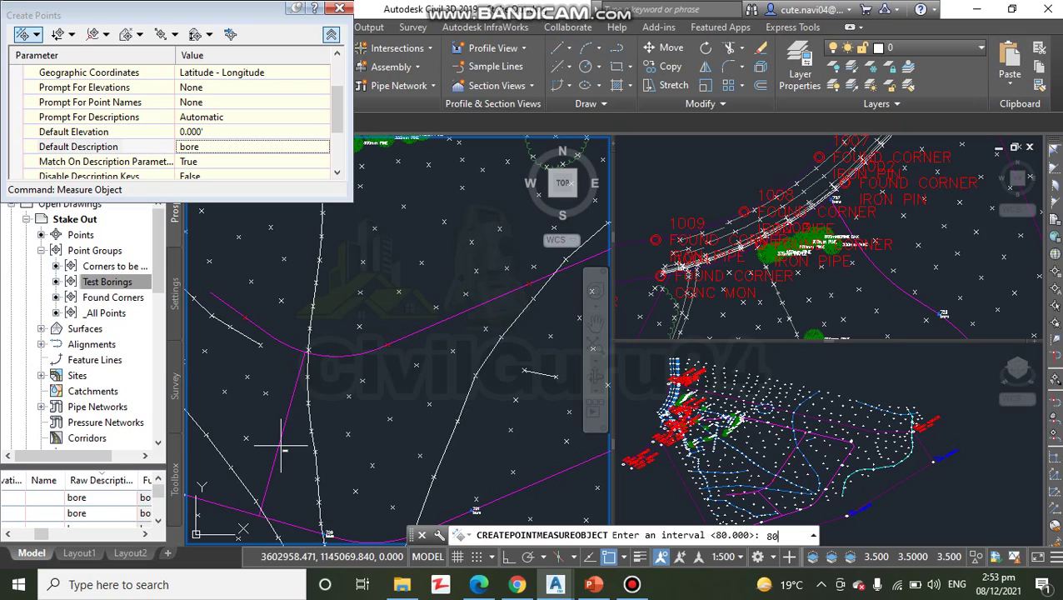
pyautogui.press('Return')
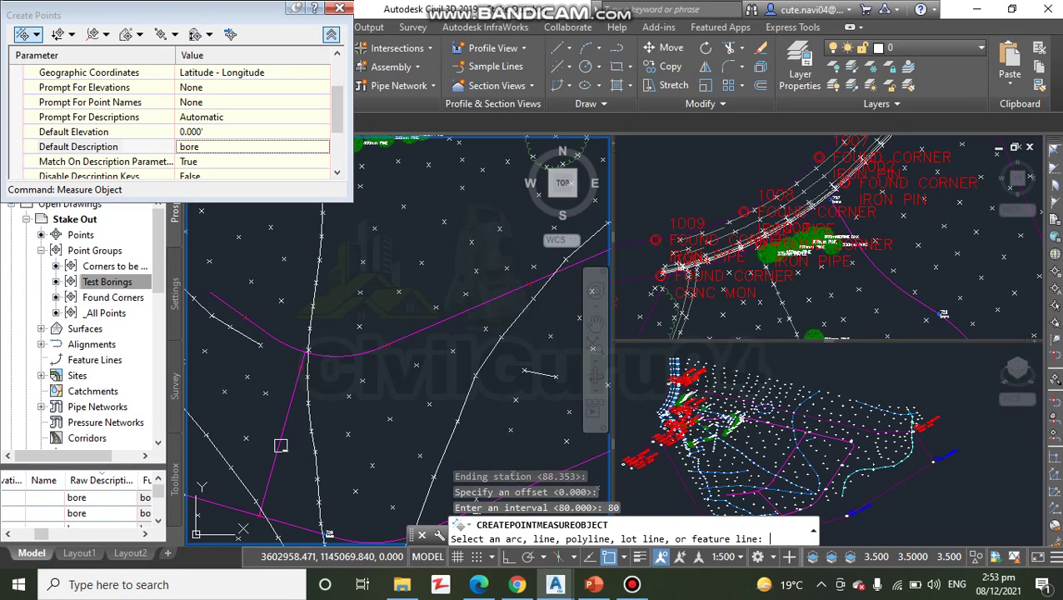
pyautogui.rightClick(144, 282)
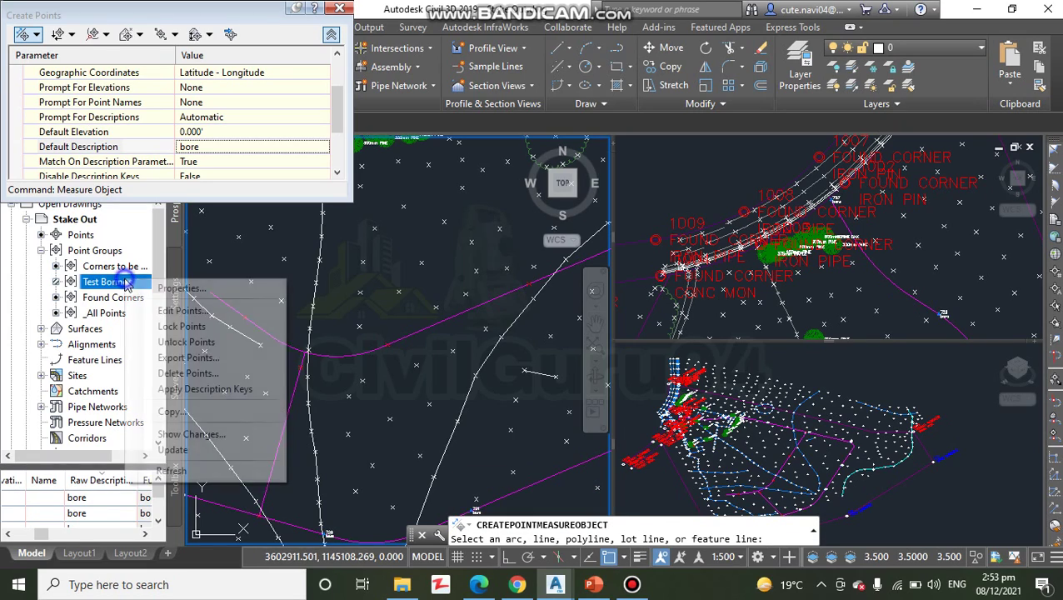
pyautogui.click(172, 449)
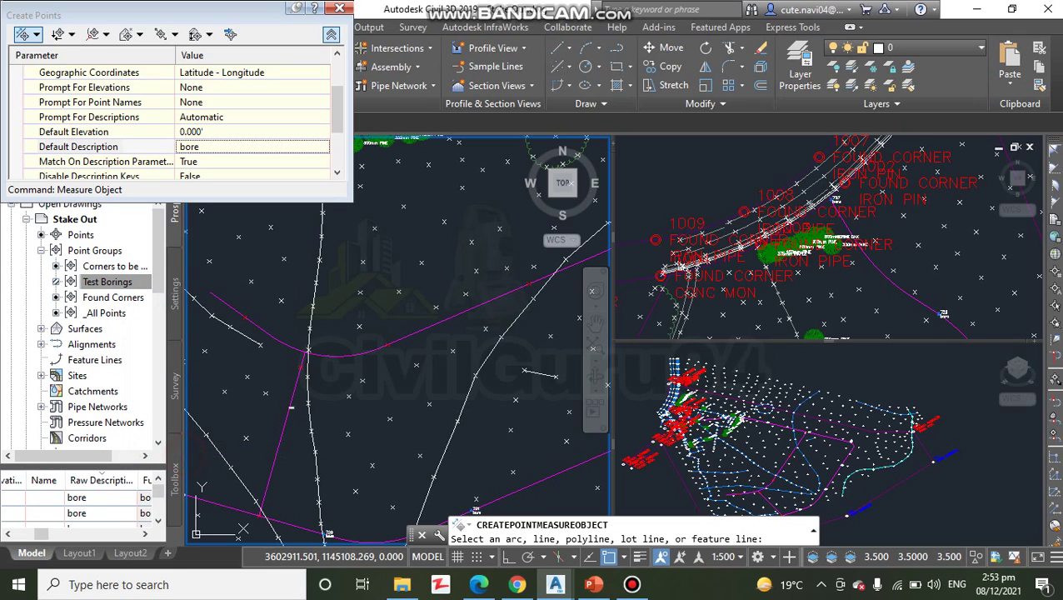